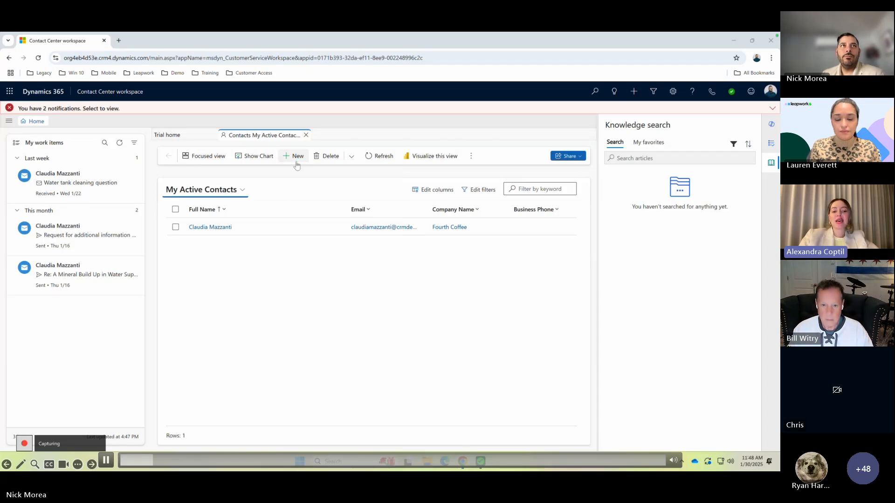
- Record opening a new contact form and add a Type Web Text block entering the contact's first name
click(296, 159)
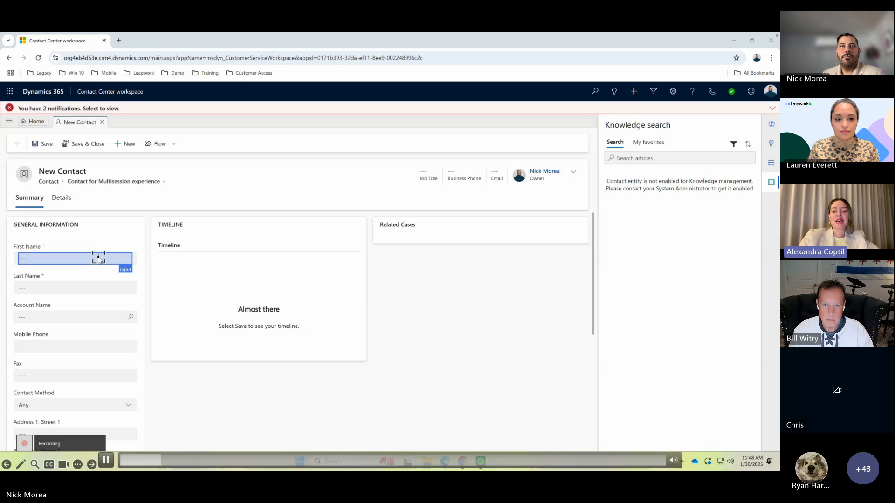
click(99, 259)
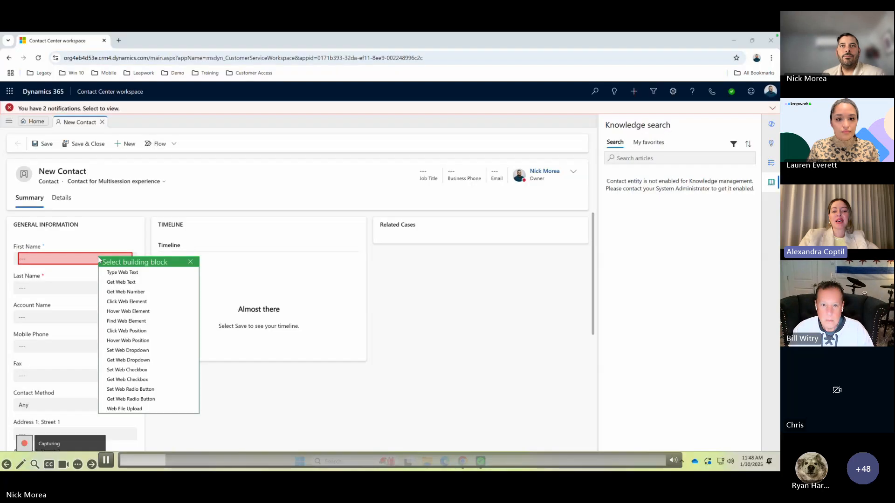
click(123, 272)
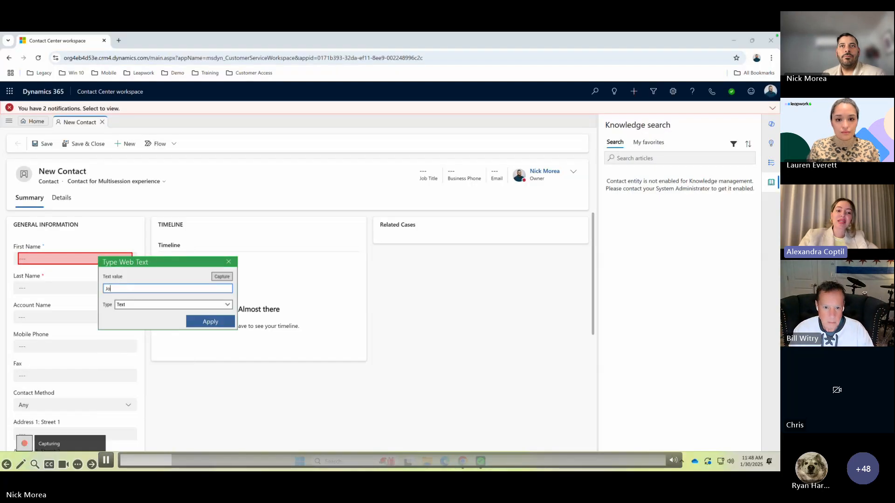
text(John)
key(Return)
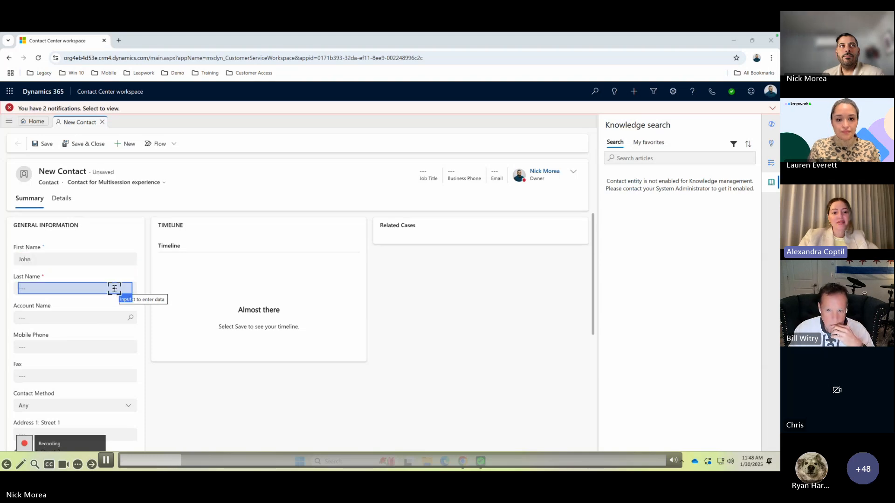
- Record a Type Web Text block entering the contact's last name and a Click Web Element block on Save & Close
click(115, 289)
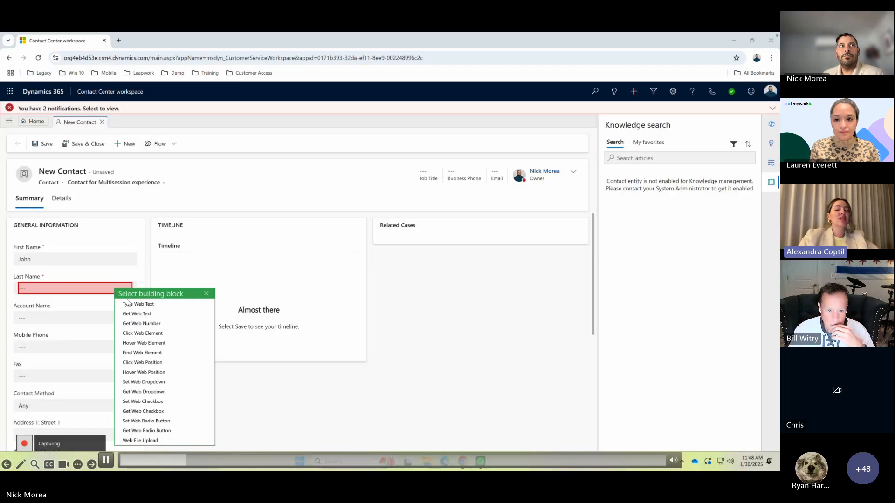
click(136, 302)
text(Smith)
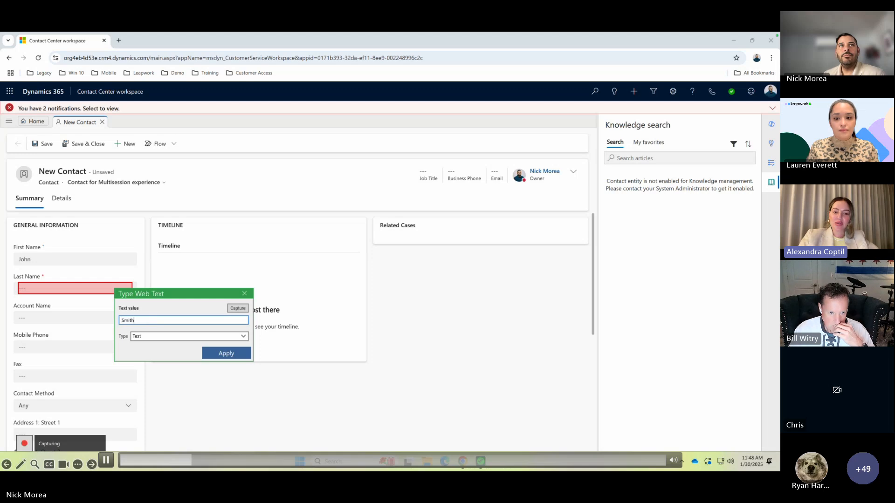
key(Return)
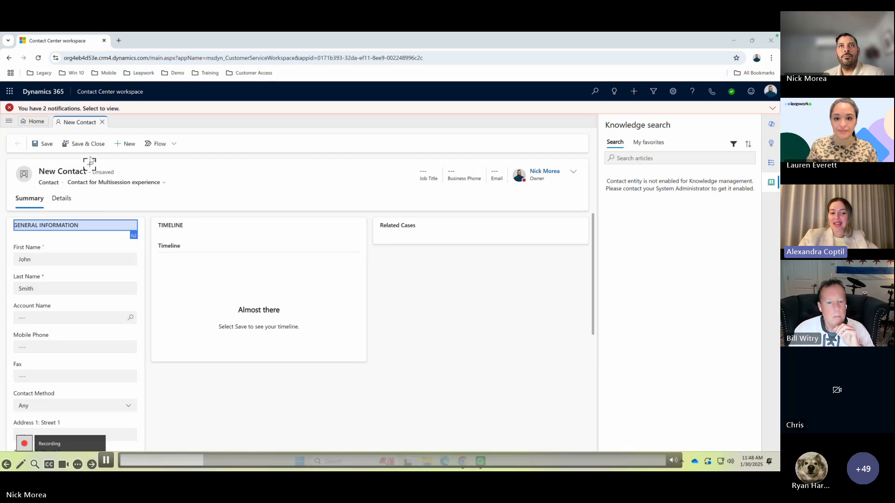
click(86, 150)
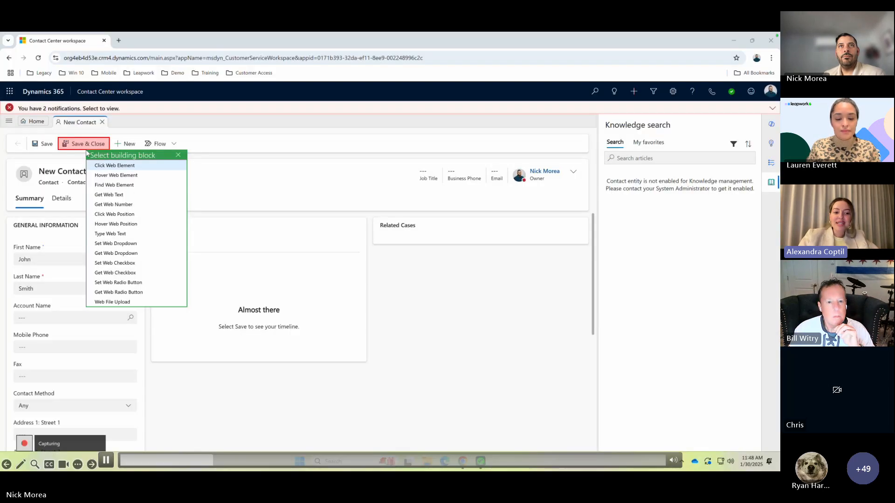
key(Return)
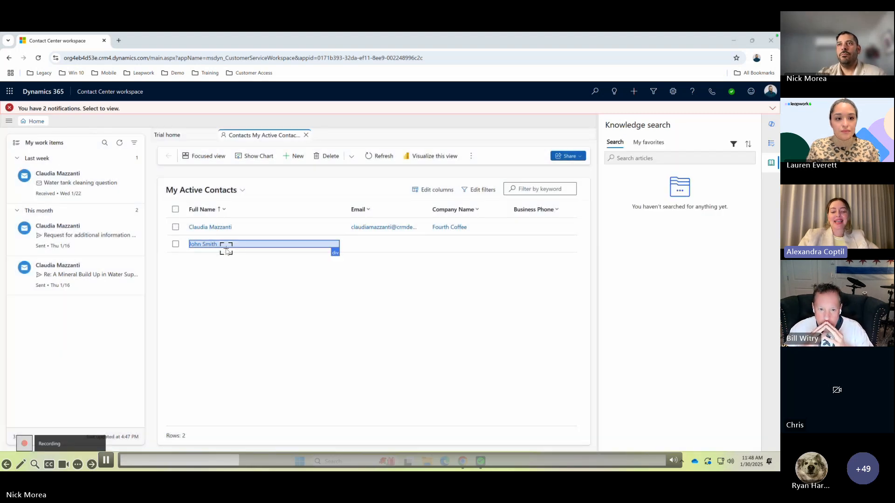
- Record an unfiltered Get Web Text block on the new contact's full name in the active contacts list and finish the recording
click(226, 250)
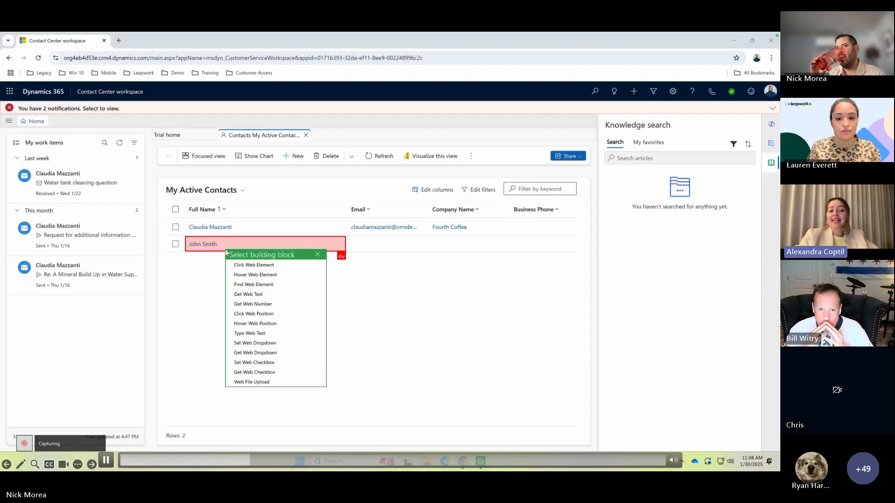
click(255, 295)
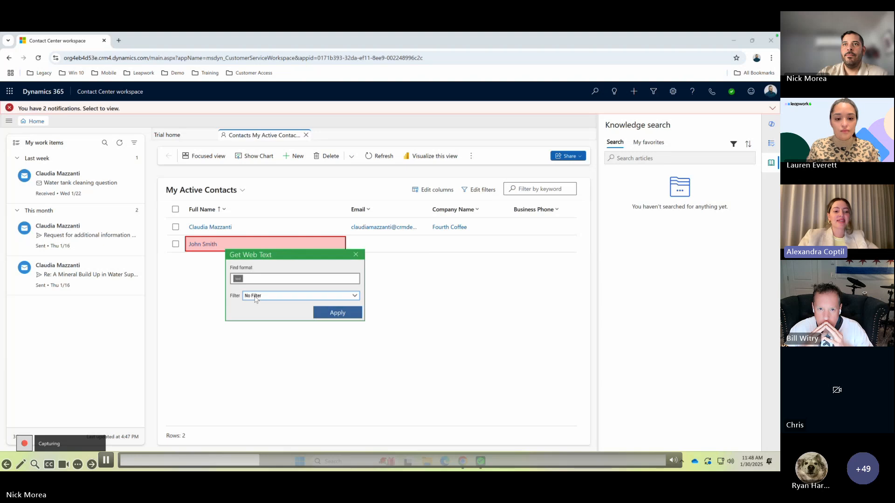
click(314, 317)
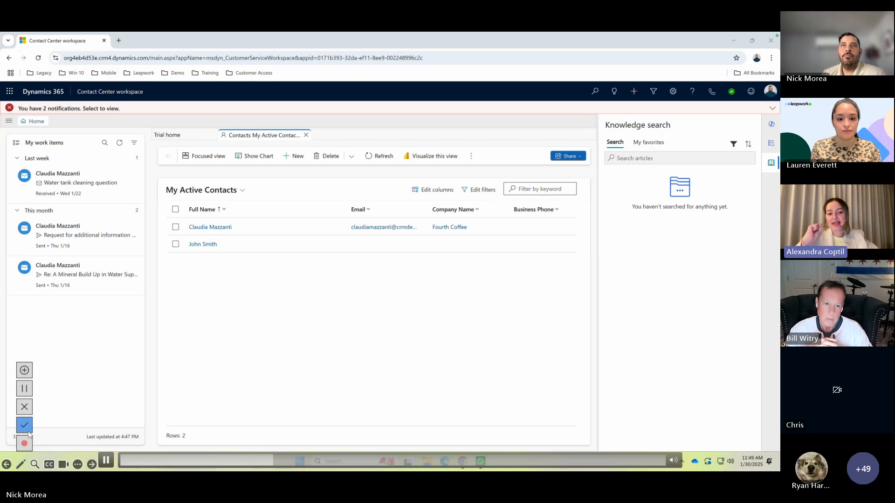
click(26, 426)
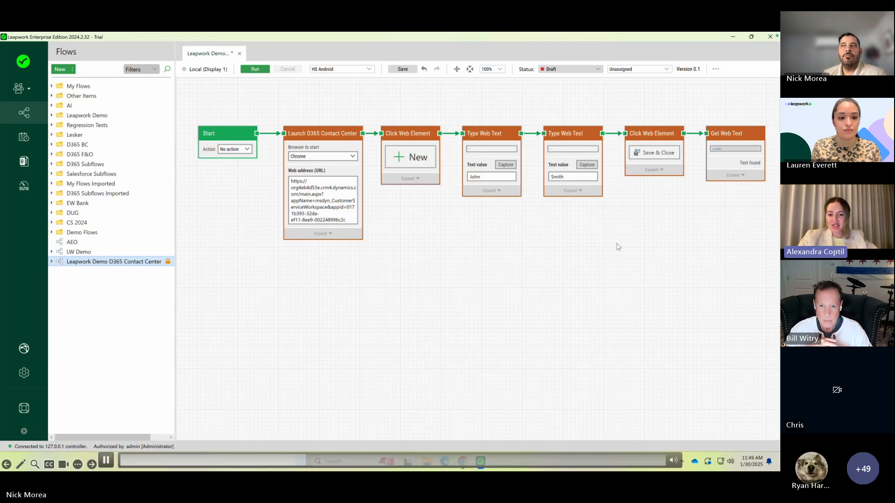
- Group the four blocks from Click Web Element on New through Save & Close into a sub-flow named "Create Contact"
drag(657, 119, 410, 205)
right_click(436, 142)
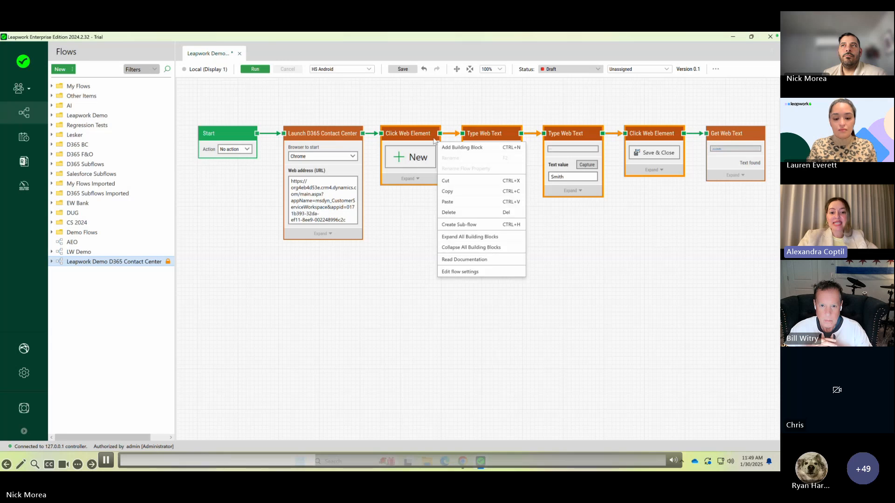
click(472, 225)
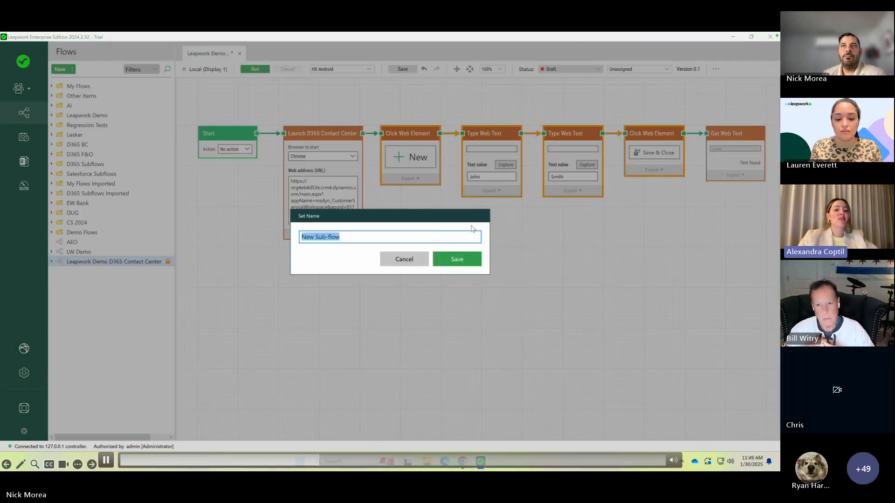
text(Create)
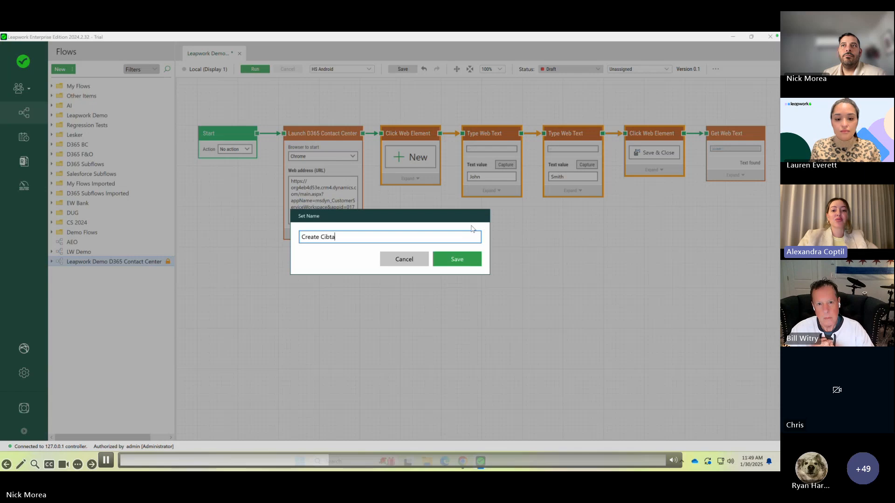
text( Cibta)
key(BackSpace)
key(BackSpace)
key(BackSpace)
key(BackSpace)
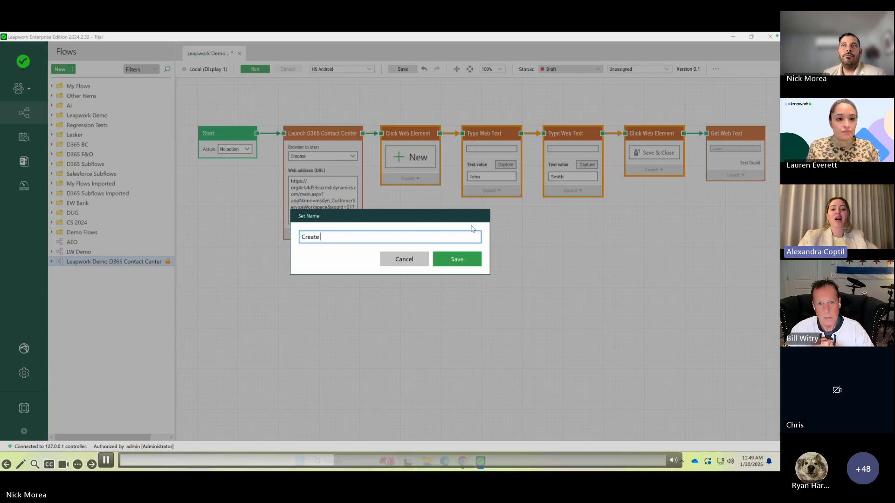
key(BackSpace)
key(BackSpace)
key(BackSpace)
key(BackSpace)
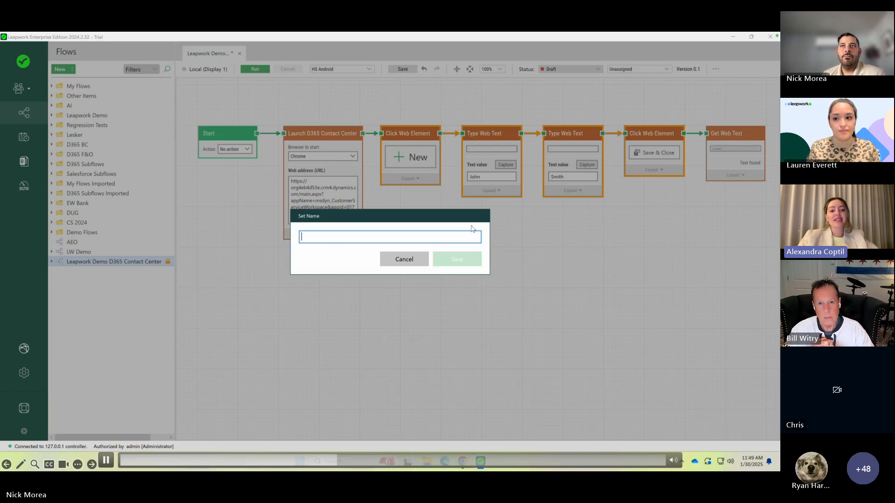
text(Create Contact)
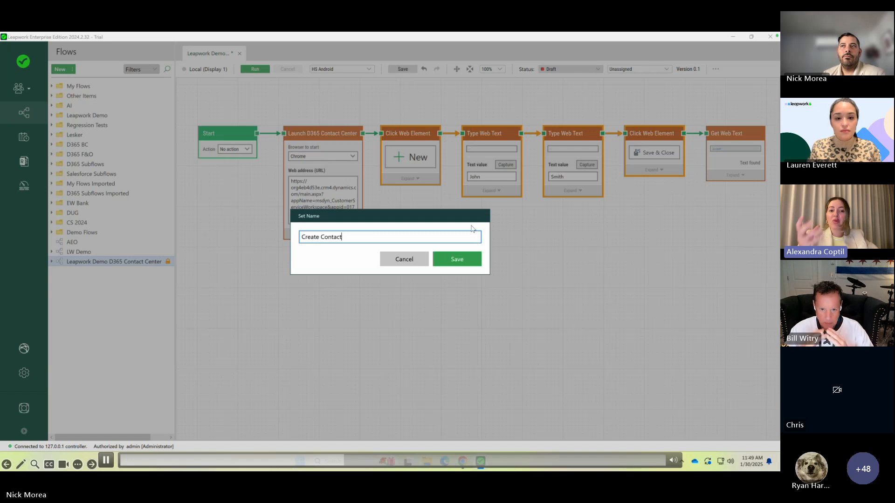
key(Return)
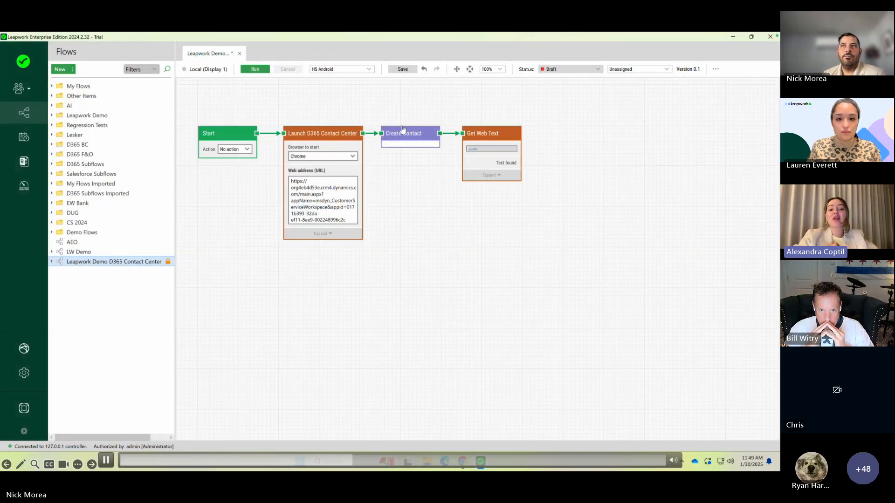
- Make room after the Launch D365 Contact Center block and insert a Read Excel block before Create Contact
drag(394, 115, 514, 172)
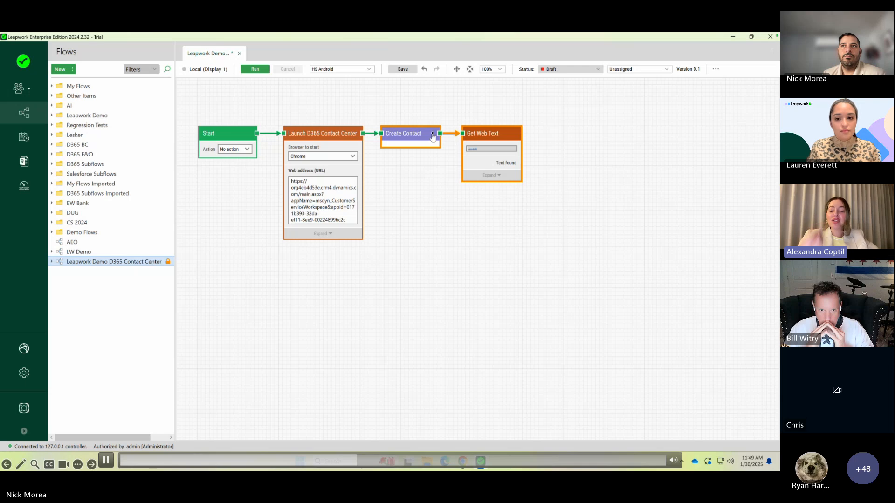
drag(437, 140, 510, 140)
drag(366, 138, 380, 136)
click(384, 268)
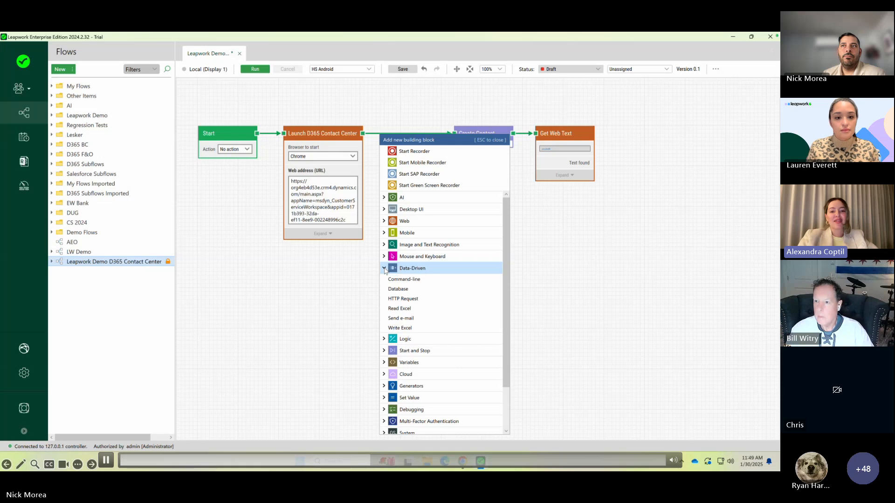
click(429, 309)
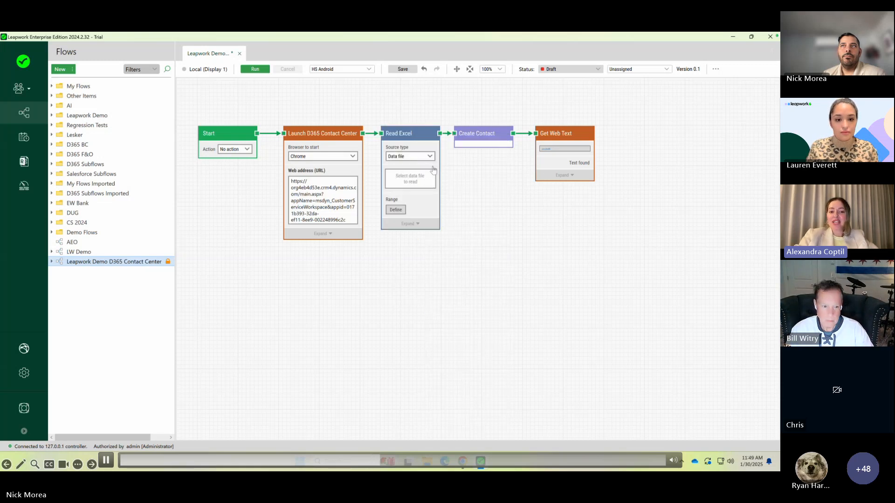
- Load the Contacts data file into the Read Excel block and define range A1:B4 of Sheet1 with the first row as header
click(411, 181)
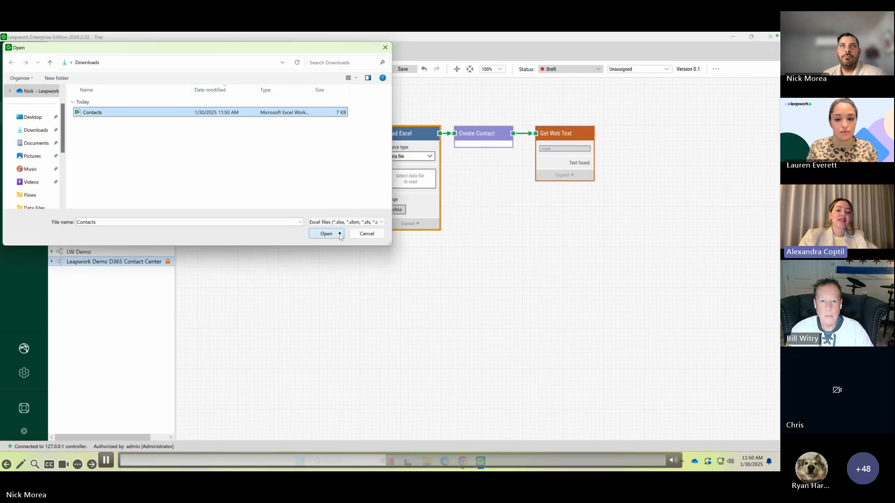
click(340, 236)
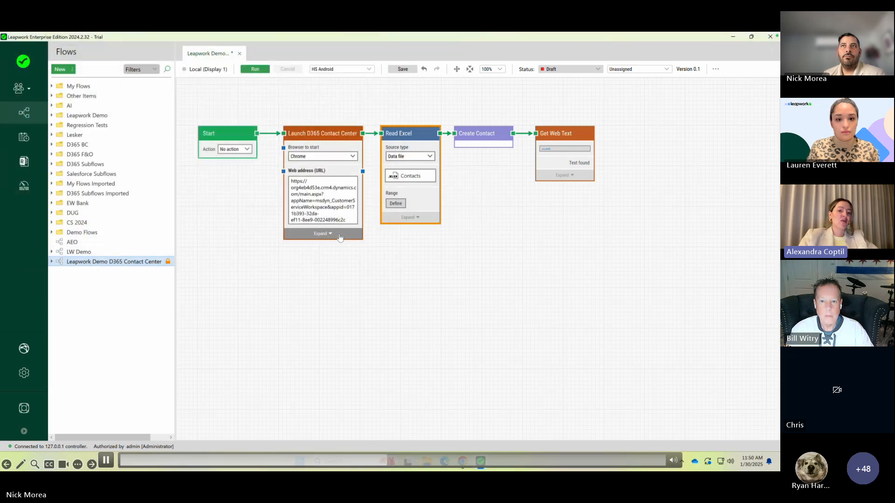
click(407, 210)
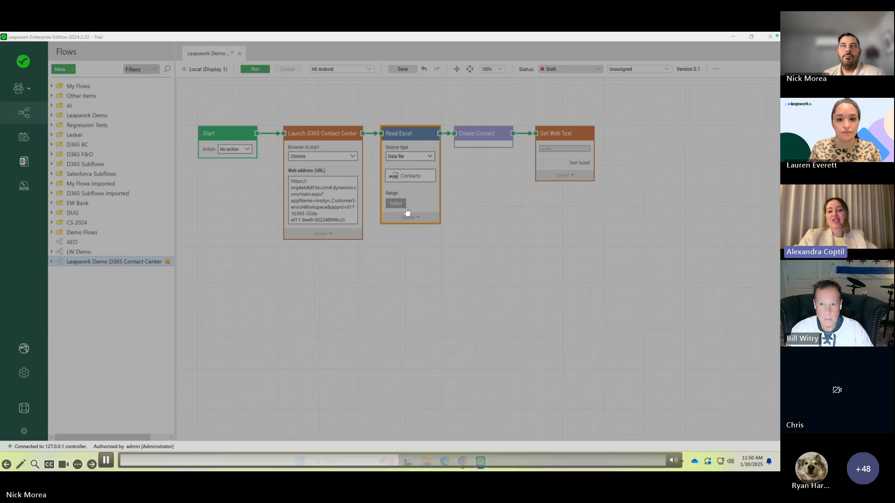
drag(225, 172, 267, 200)
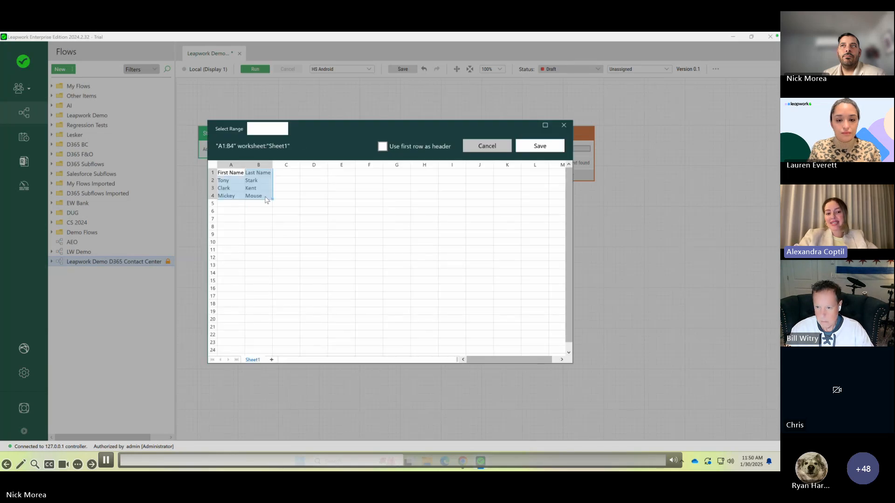
click(382, 146)
click(540, 146)
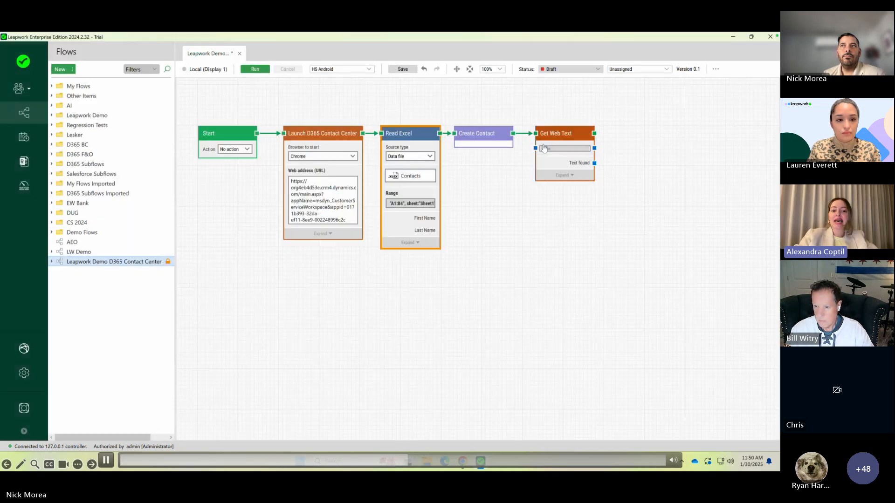
- Connect the Read Excel First Name and Last Name outputs to the Create Contact sub-flow as new parameters with those names
drag(440, 218, 460, 150)
click(440, 235)
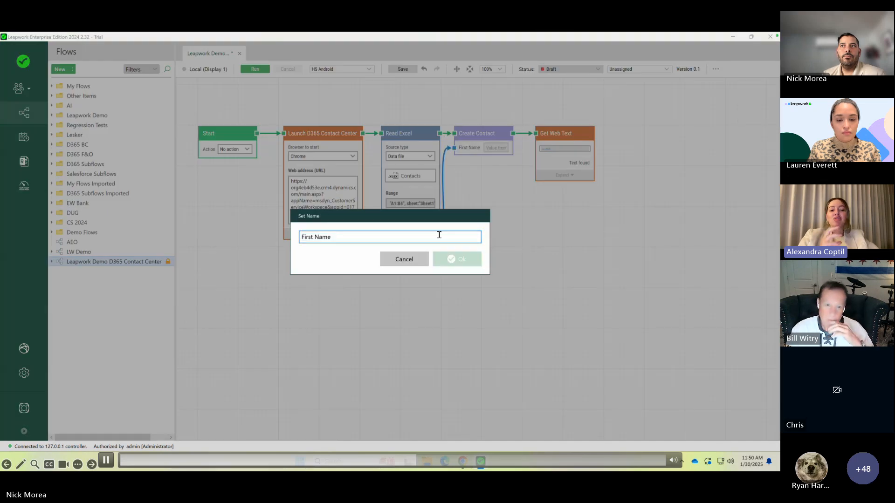
key(Return)
drag(447, 205, 462, 162)
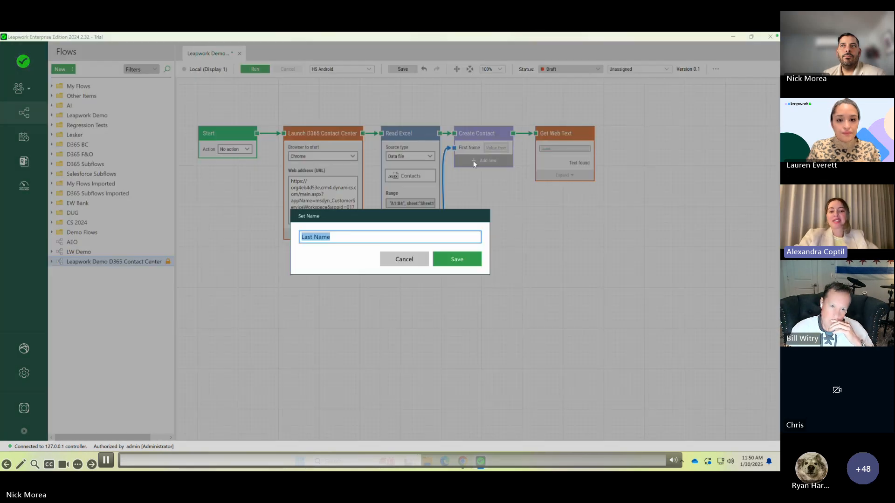
click(468, 265)
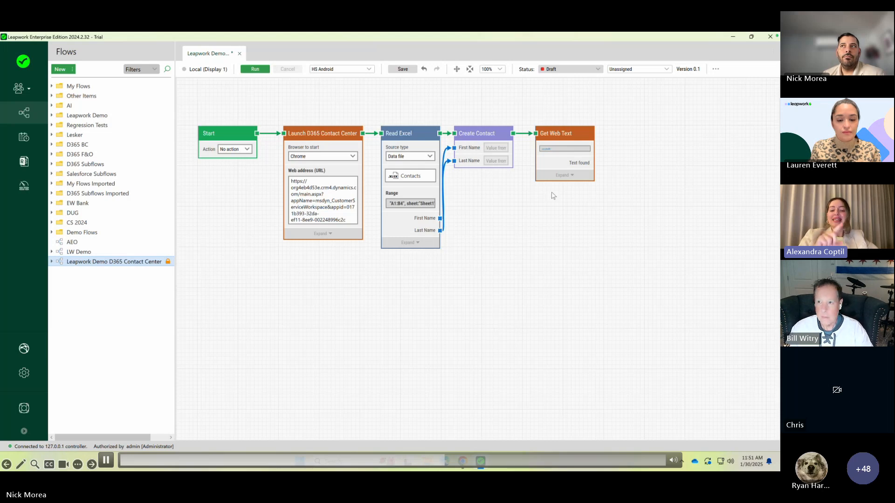
drag(594, 134, 613, 137)
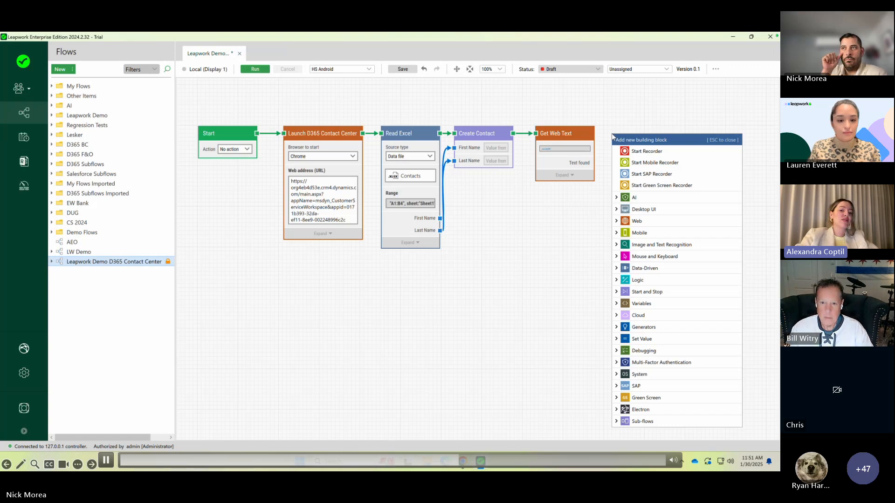
key(Escape)
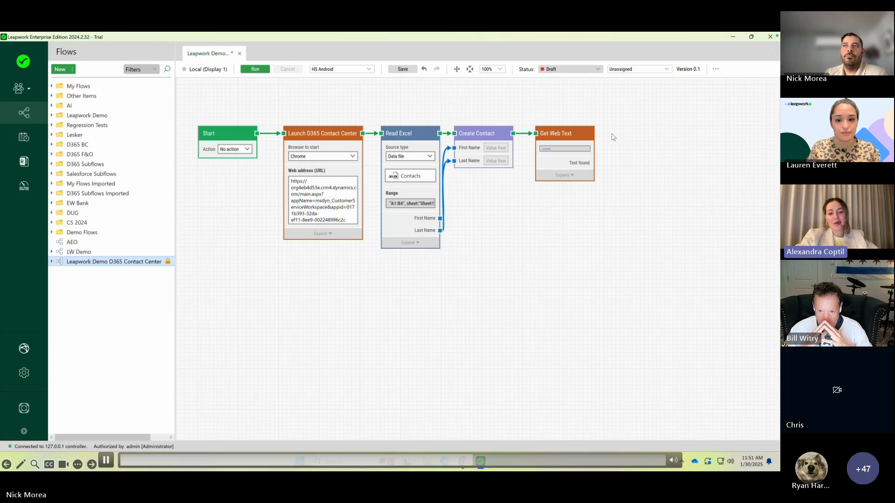
- Expand the Read Excel block's options and set its reading method to Iterate
click(409, 243)
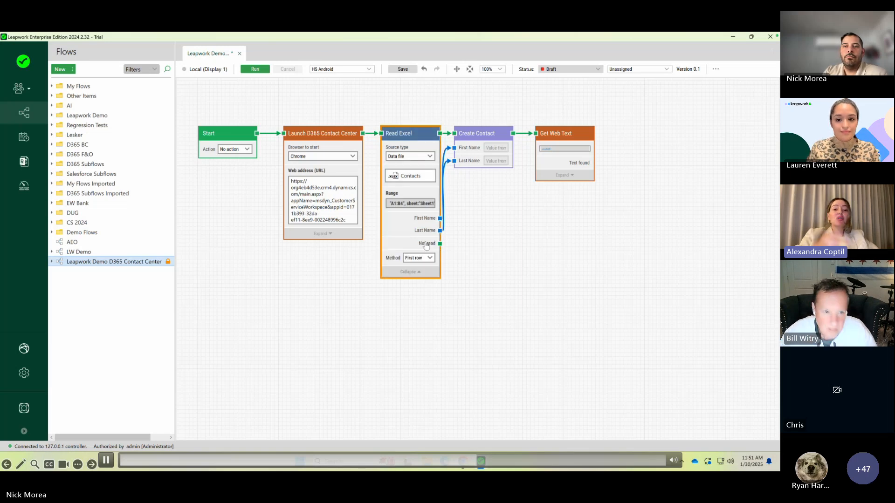
click(429, 259)
click(414, 282)
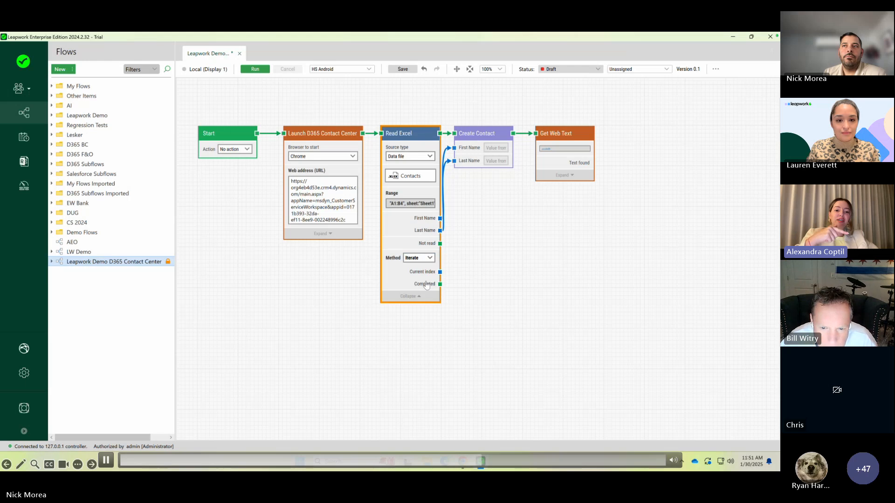
- Add a Pass block connected to the Read Excel block's Completed output and save the flow
drag(440, 283, 475, 286)
text(Pass)
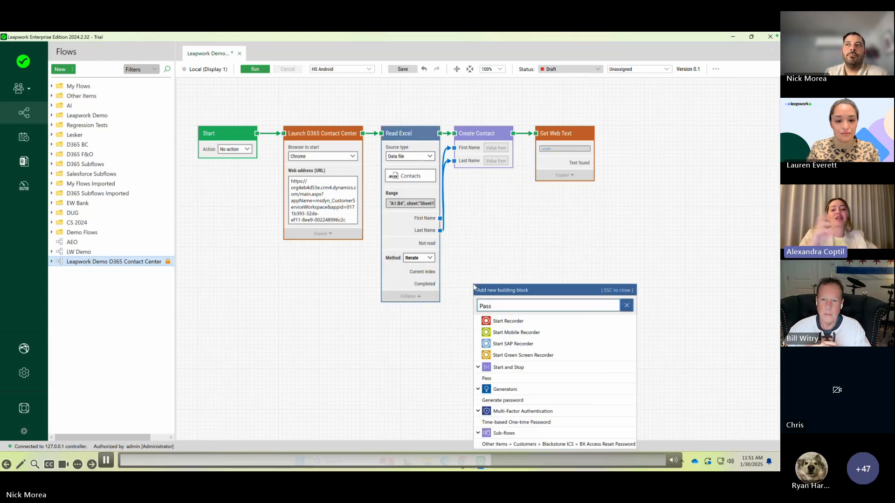
click(497, 378)
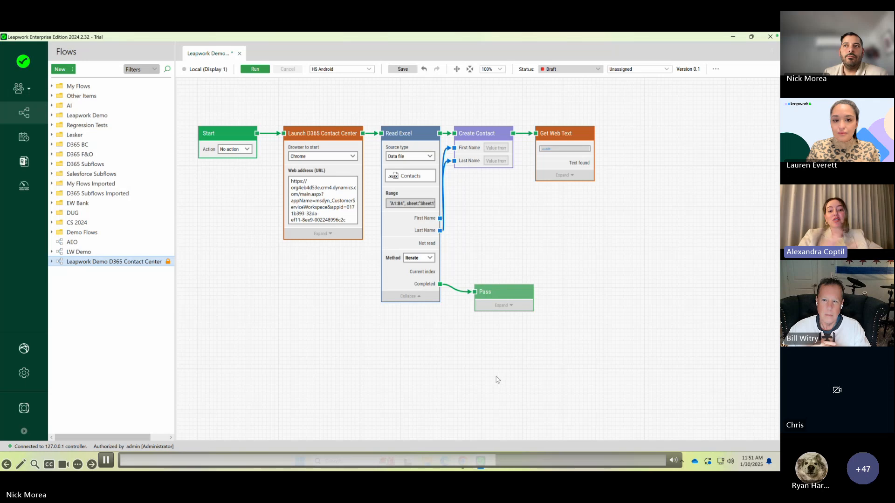
click(404, 70)
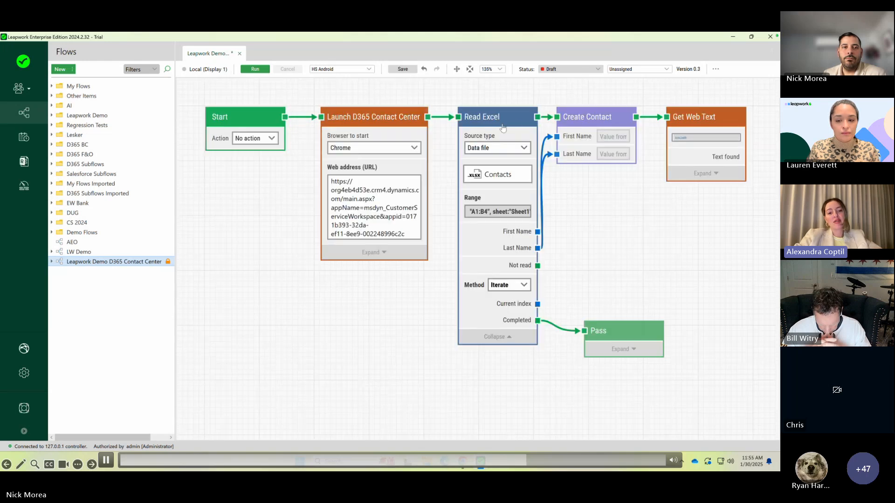
- Run the flow from the Read Excel block so it creates and saves a contact for each row of the Excel data
right_click(521, 126)
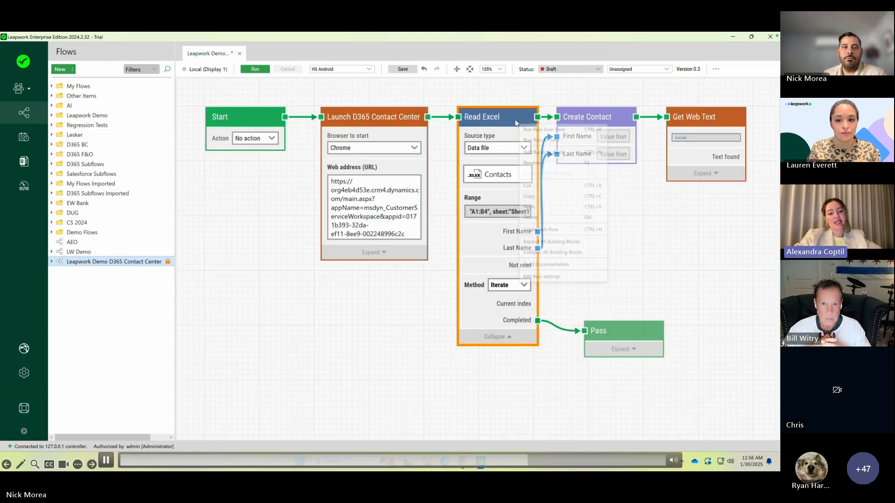
click(525, 130)
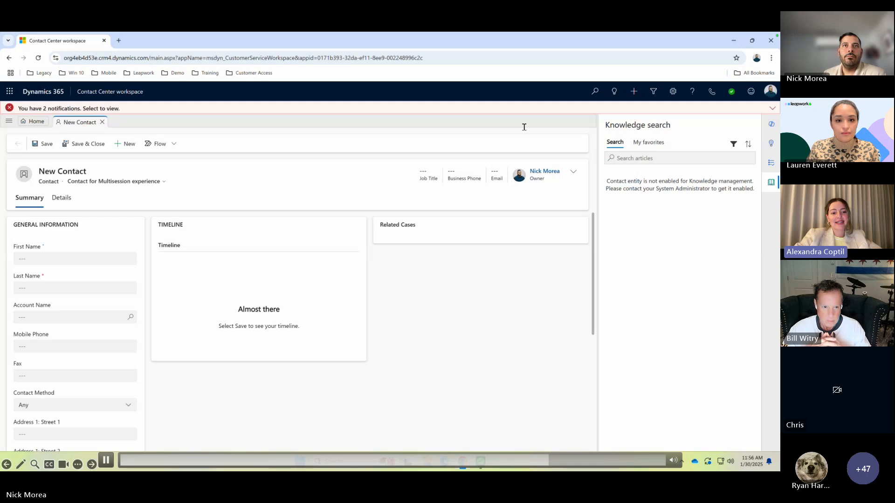
text(Tony)
key(Tab)
text(Stark)
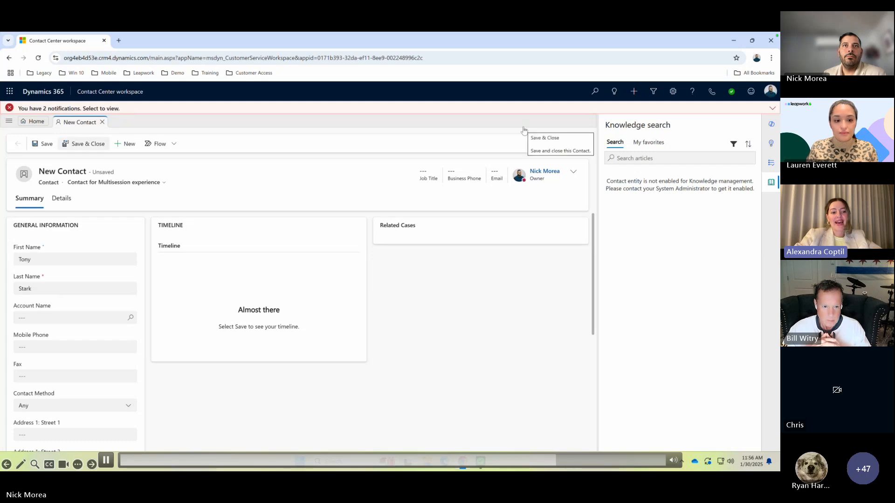
key(ctrl+s)
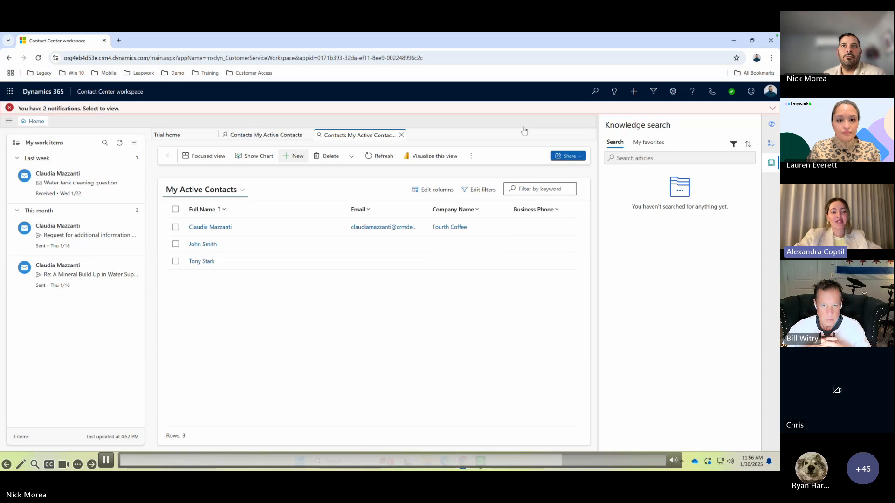
text(Clark)
key(Tab)
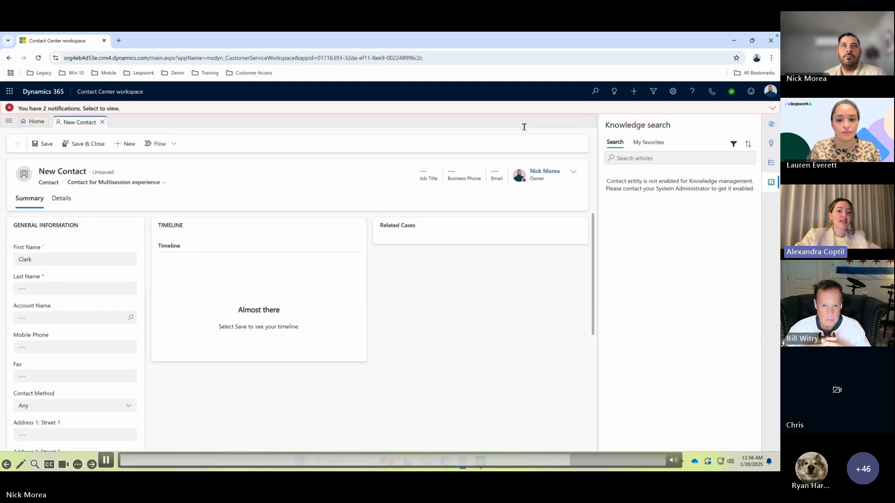
text(Kent)
key(ctrl+s)
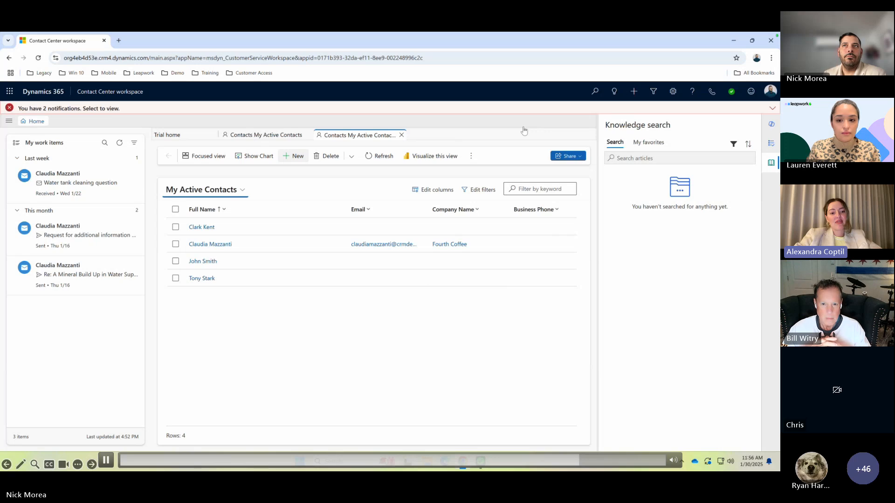
key(Return)
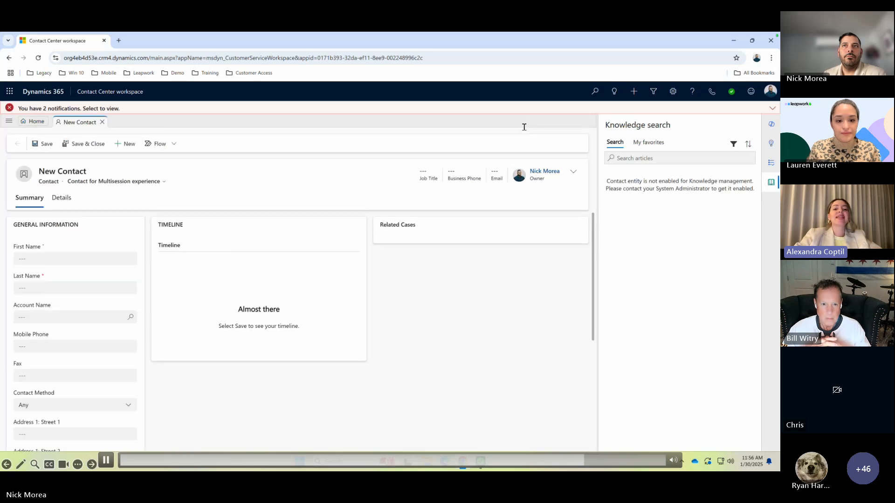
text(Mickey)
key(Tab)
text(Mouse)
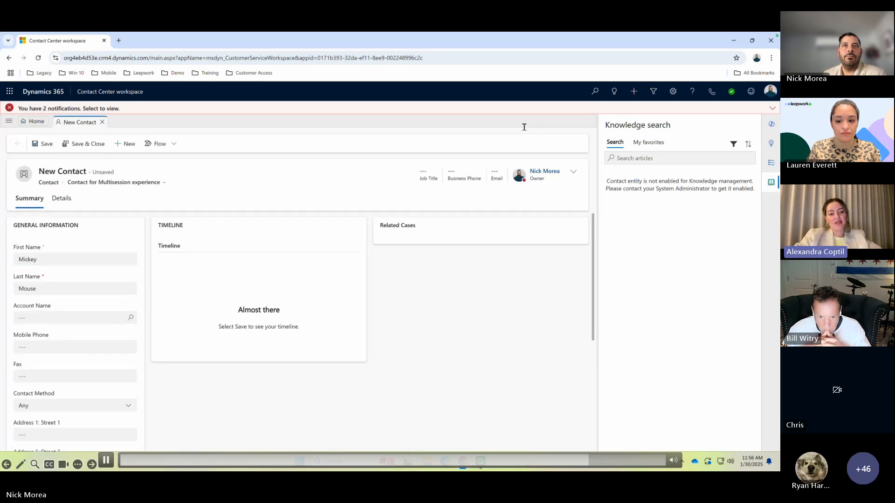
key(Return)
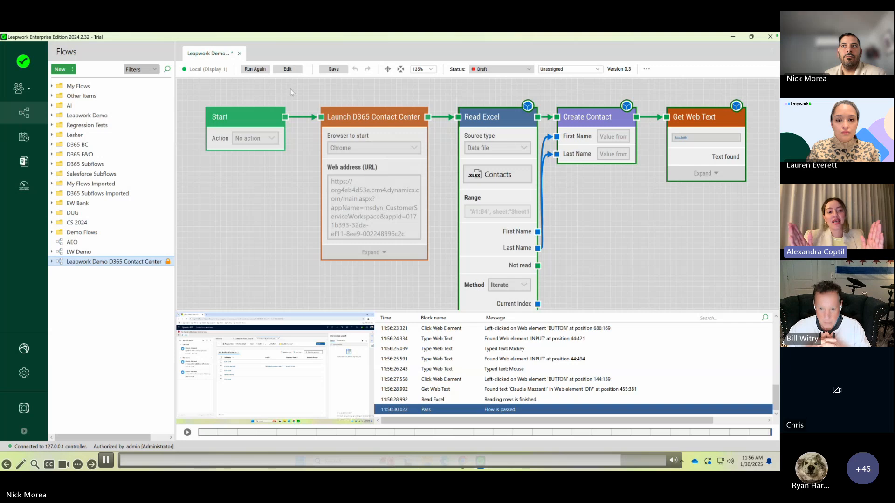
- Examine the run log from its first entries and the recorded playback at several points, and return the flow to edit mode
scroll(521, 358, up, 5)
scroll(473, 365, up, 4)
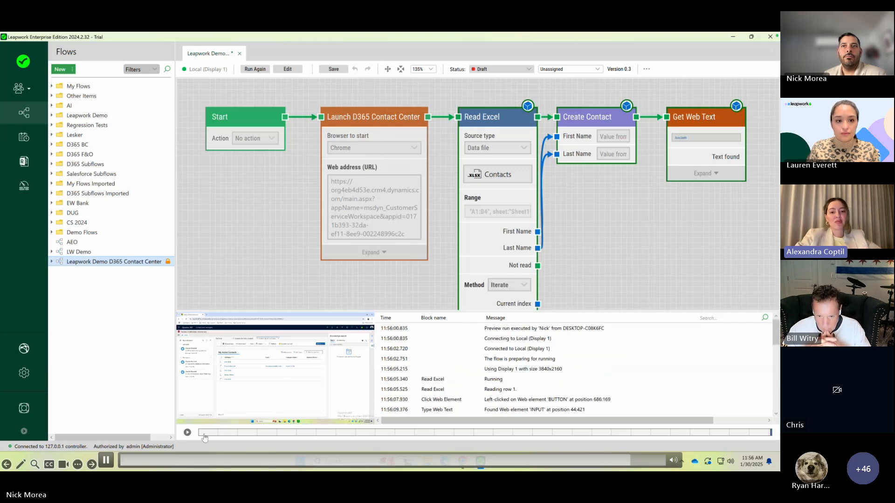
click(272, 433)
click(371, 433)
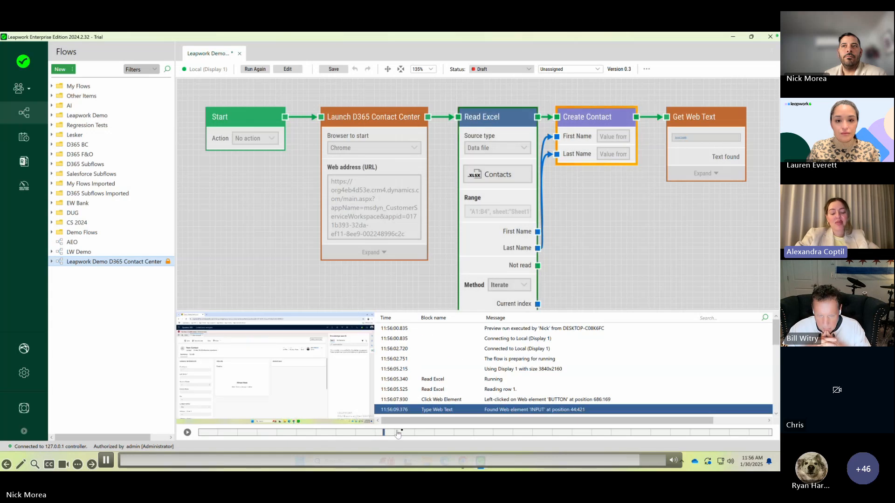
click(530, 433)
mouse_move(534, 446)
mouse_down()
mouse_move(685, 441)
mouse_move(588, 437)
mouse_up()
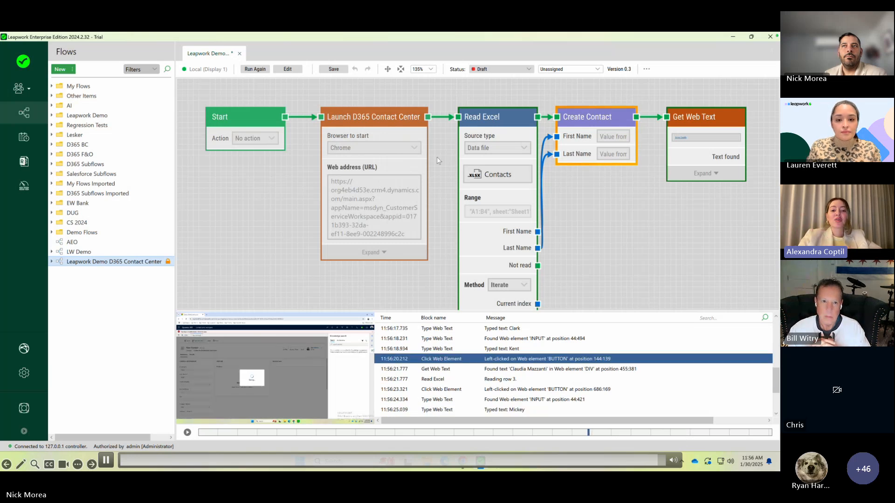
click(293, 70)
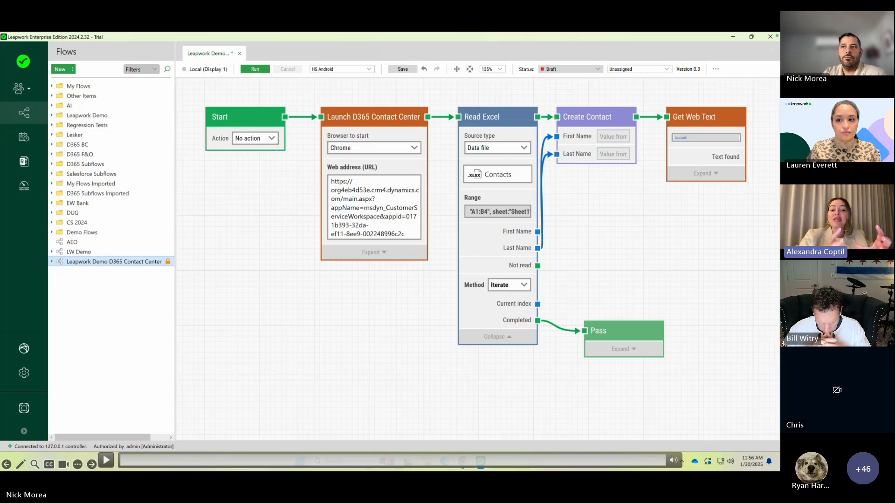
click(657, 464)
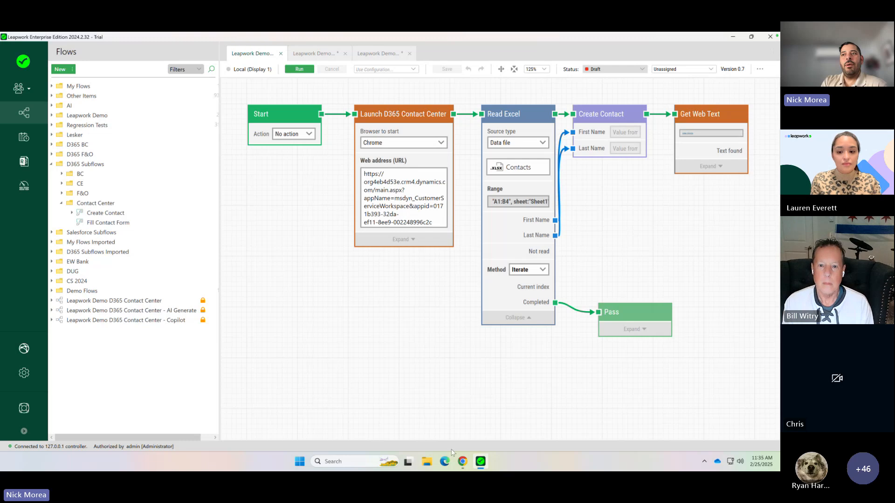
- Switch to Dynamics 365 Contact Center, view the active contacts, and examine the fields of a new contact form
click(464, 463)
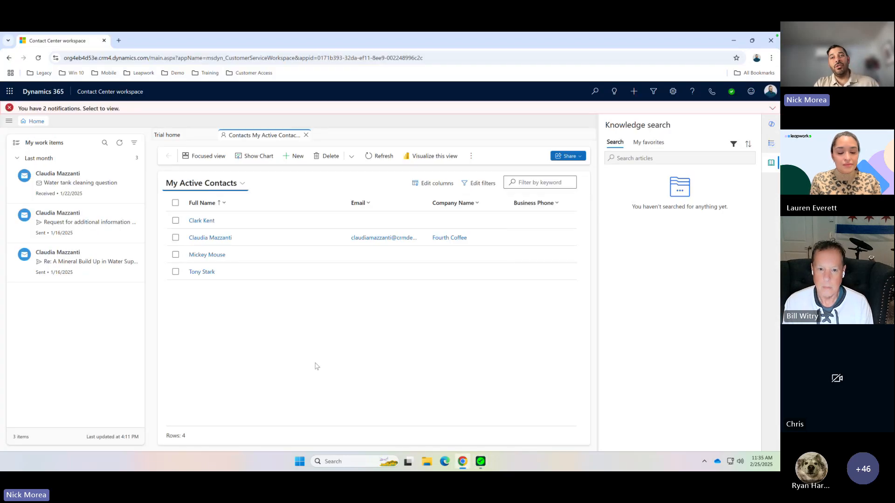
click(481, 463)
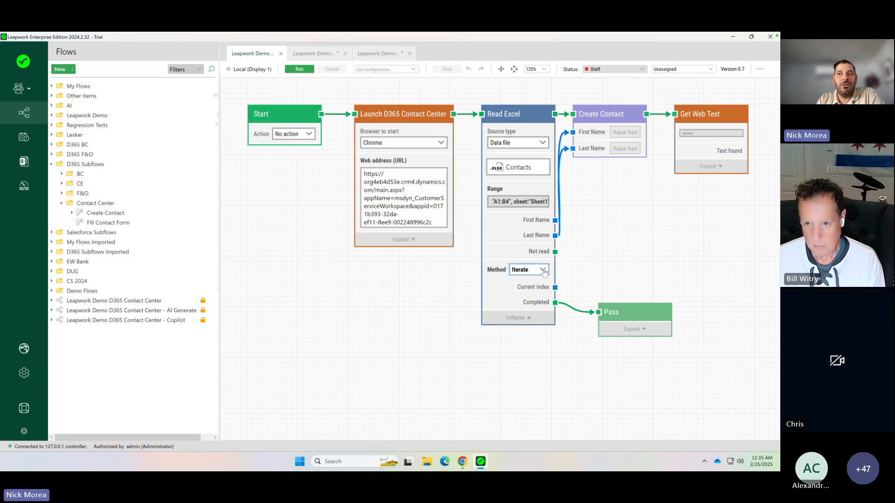
click(464, 463)
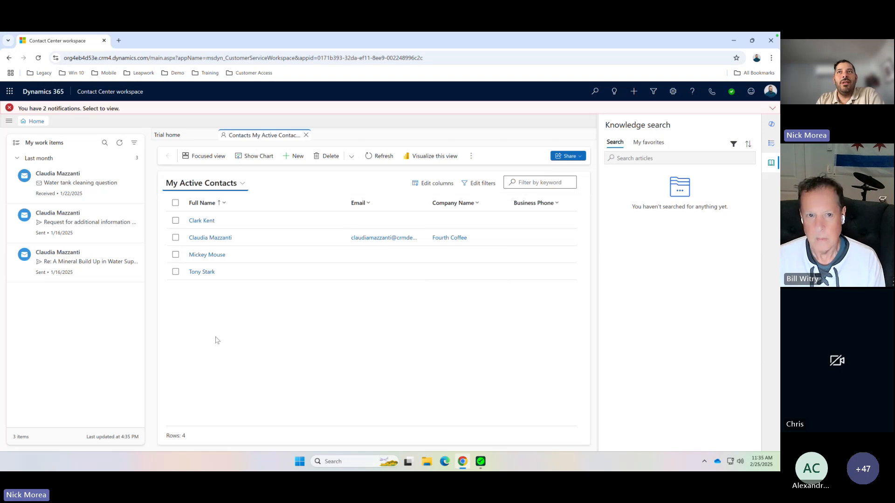
click(296, 156)
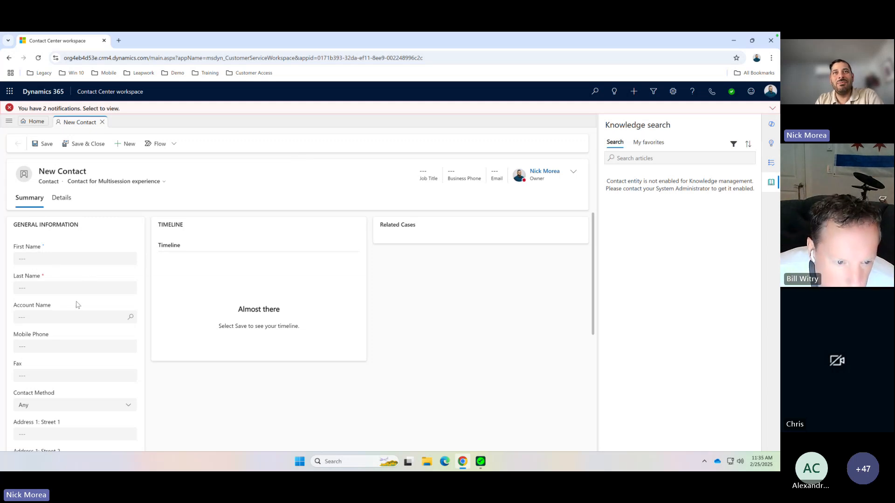
scroll(76, 307, down, 5)
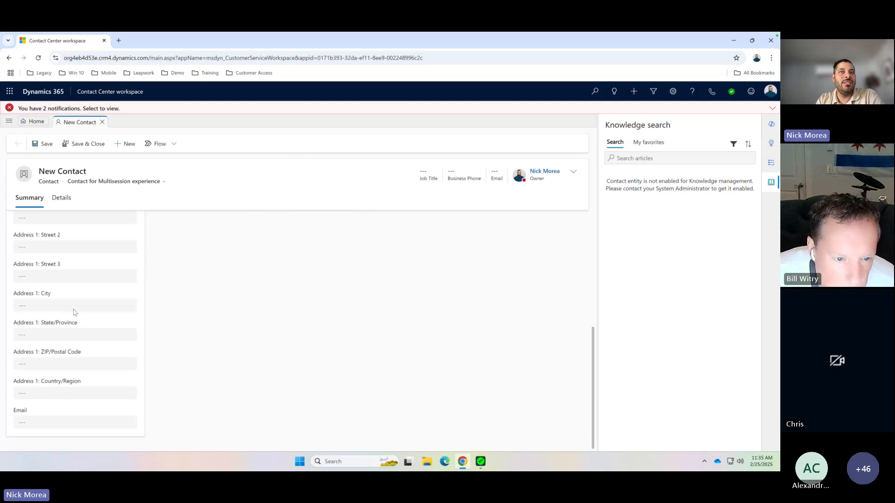
scroll(74, 310, up, 4)
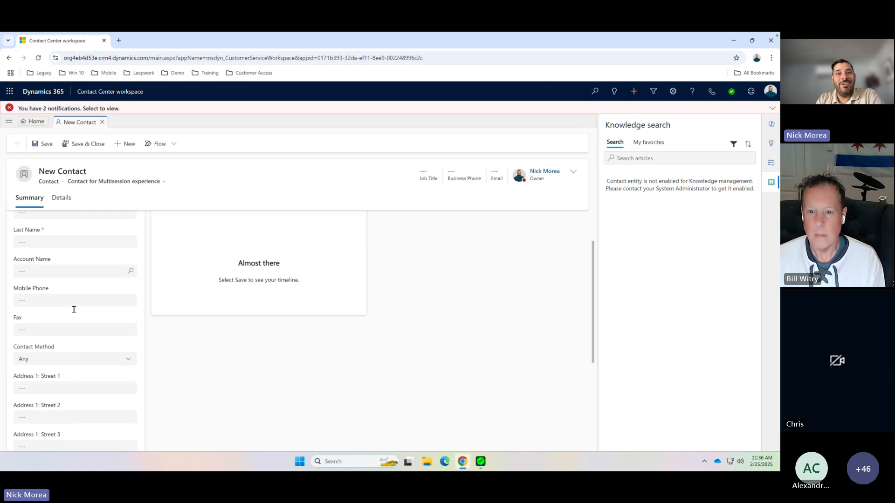
scroll(74, 310, up, 1)
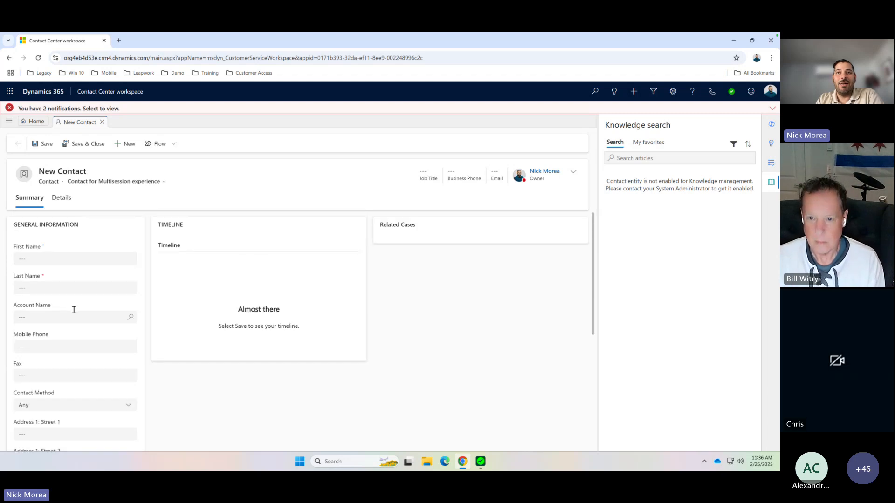
- Switch to Leapwork's flow containing only a Start block and place the Fill Contact Form sub-flow on its canvas
click(480, 462)
click(303, 55)
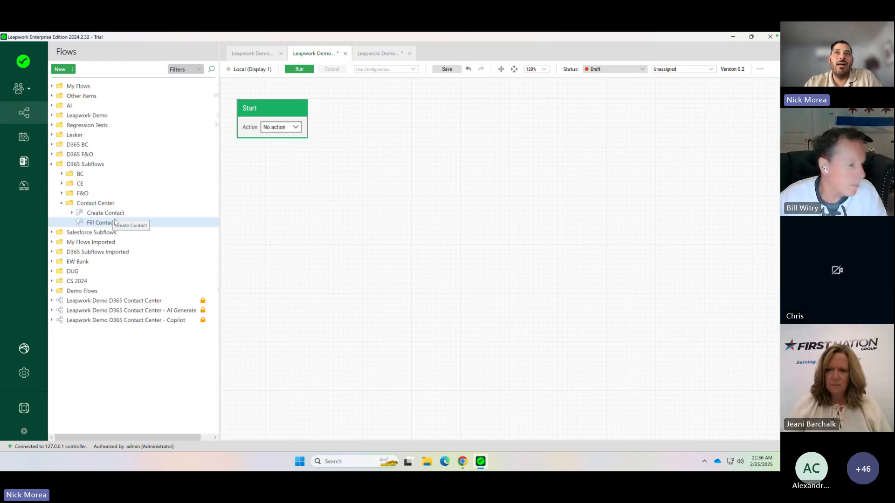
click(107, 223)
drag(418, 125, 454, 106)
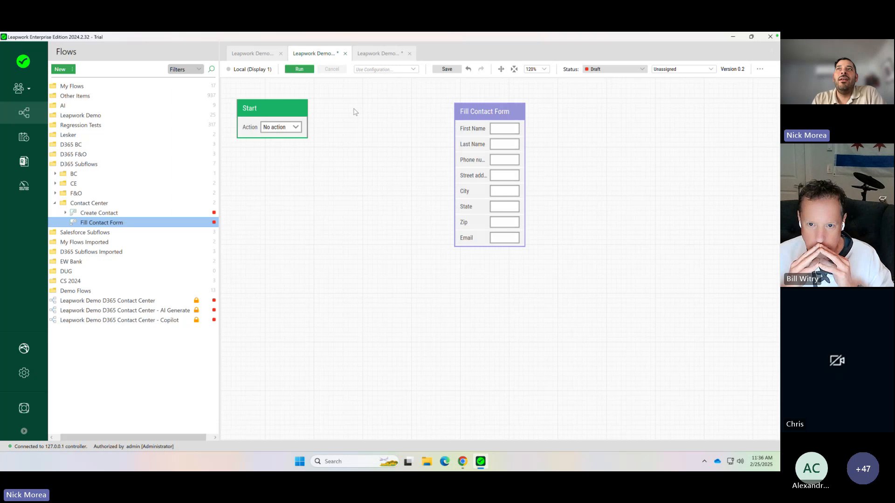
- Add an AI Generate block connected to the Start block
drag(308, 109, 334, 112)
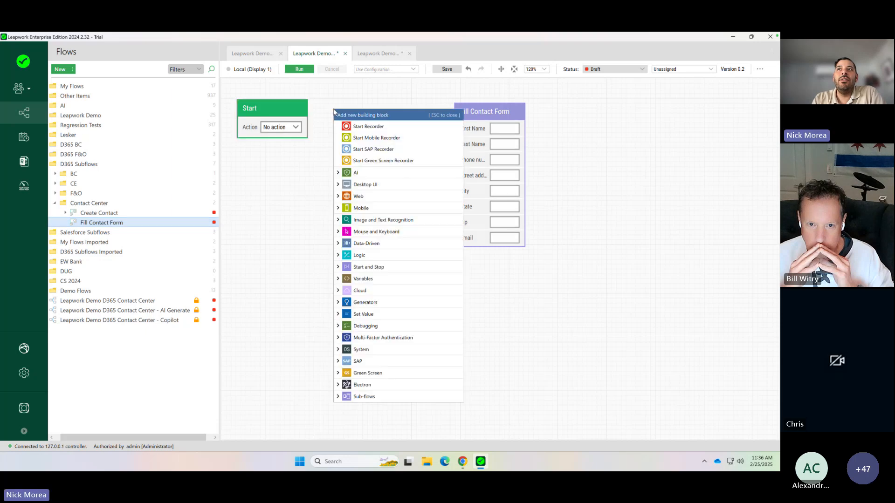
click(338, 173)
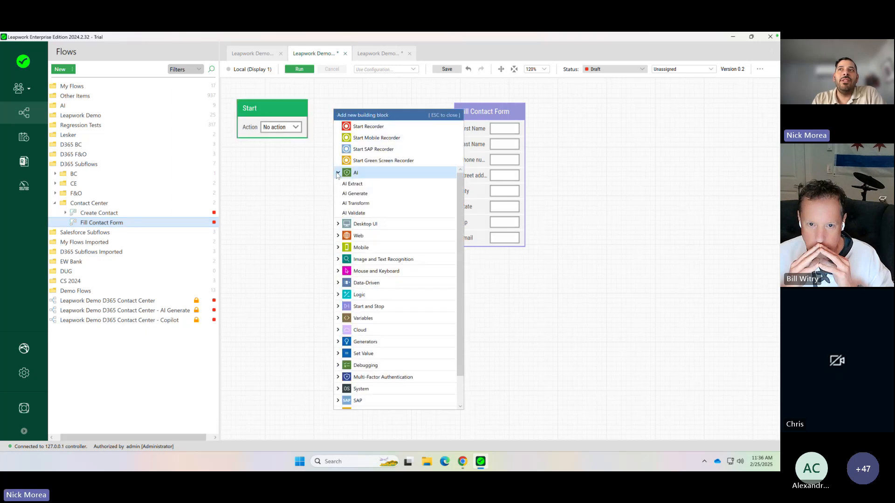
click(360, 193)
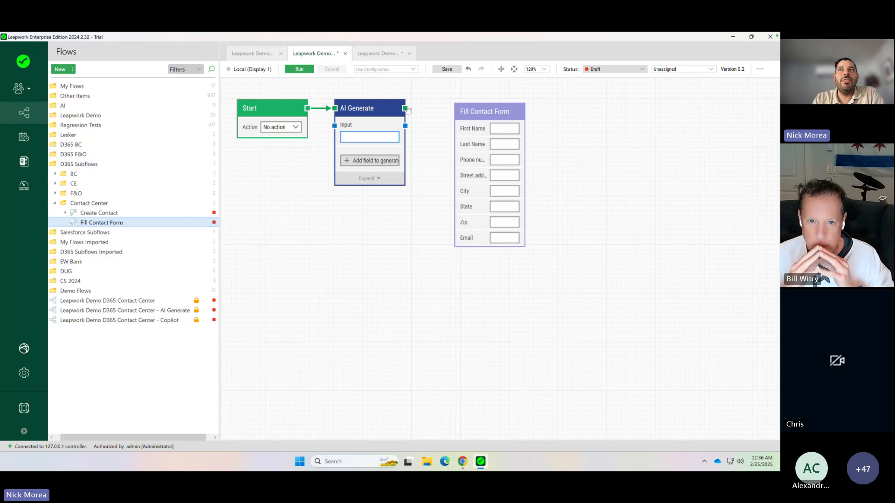
- Connect AI Generate to Fill Contact Form and add a Done block after the sub-flow
drag(405, 108, 530, 112)
text(Done)
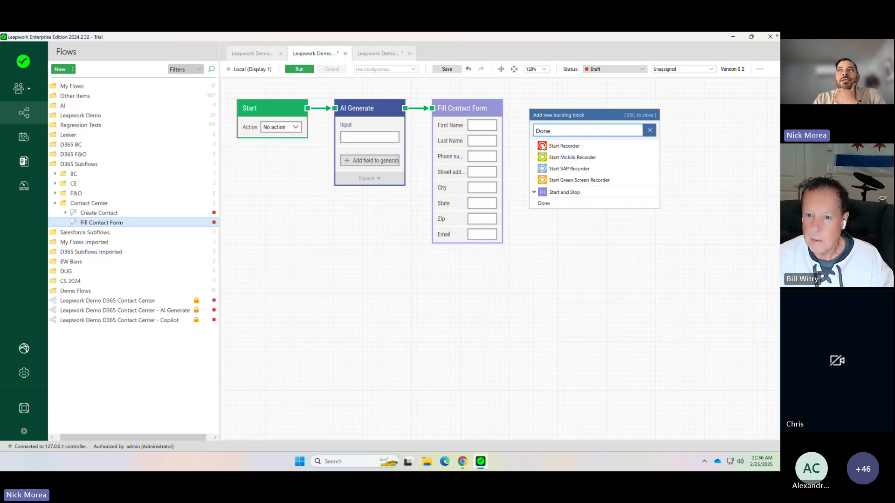
click(558, 205)
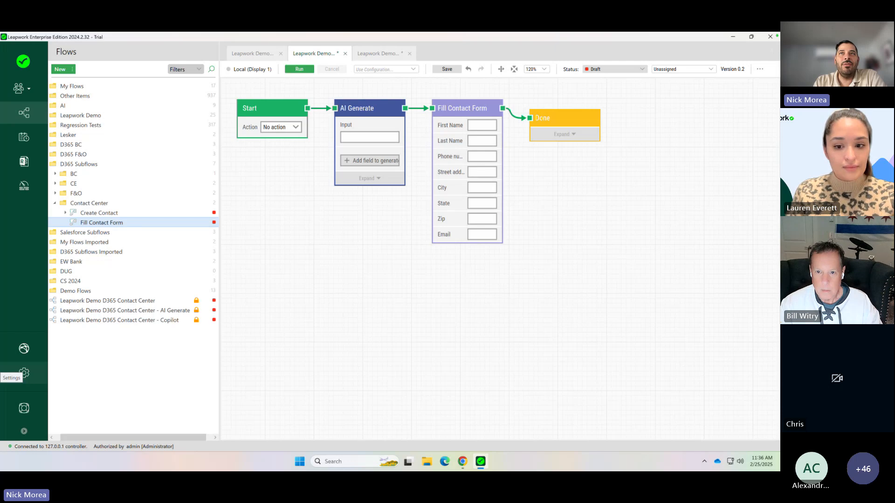
- Paste the prompt "Create contact information to use in a test" as the AI Generate block's input
click(369, 138)
right_click(369, 139)
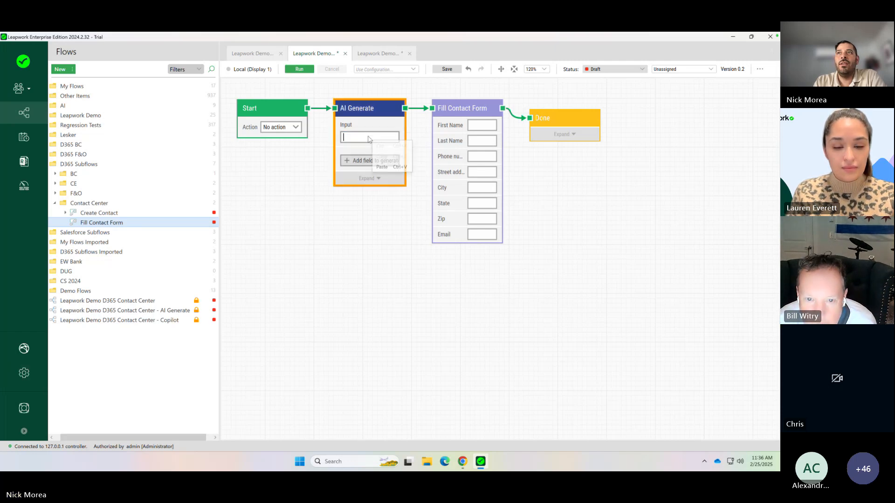
click(383, 167)
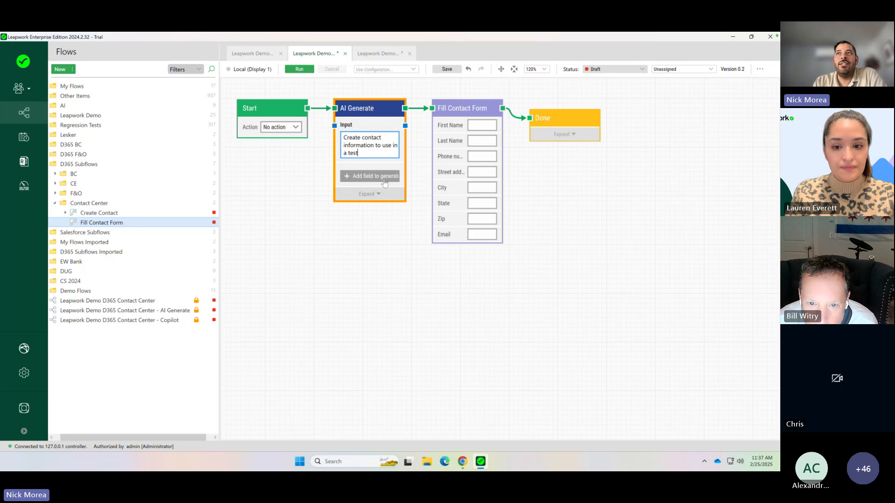
- Add generated fields named "First name" and "Last name" to the AI Generate block
click(385, 180)
click(381, 177)
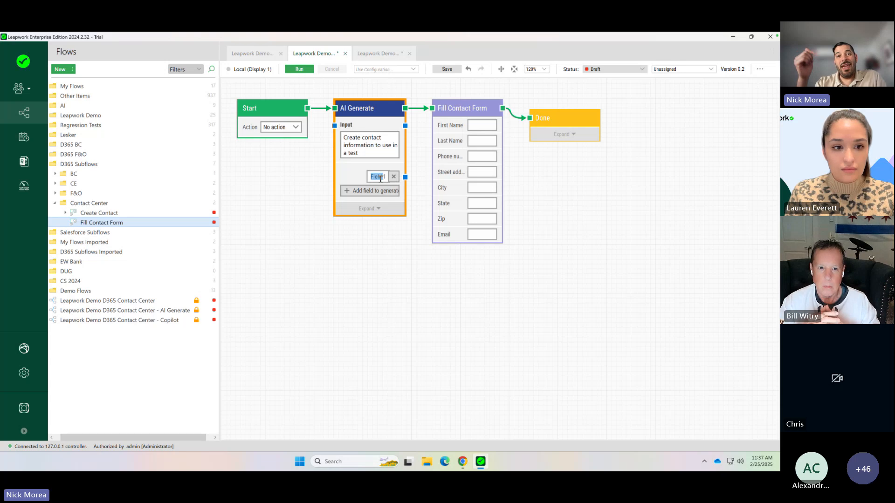
text(Fir)
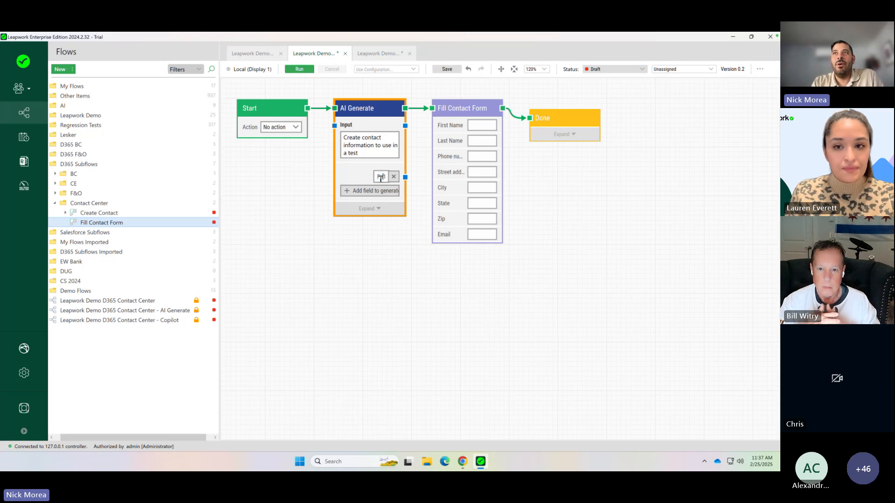
text(st)
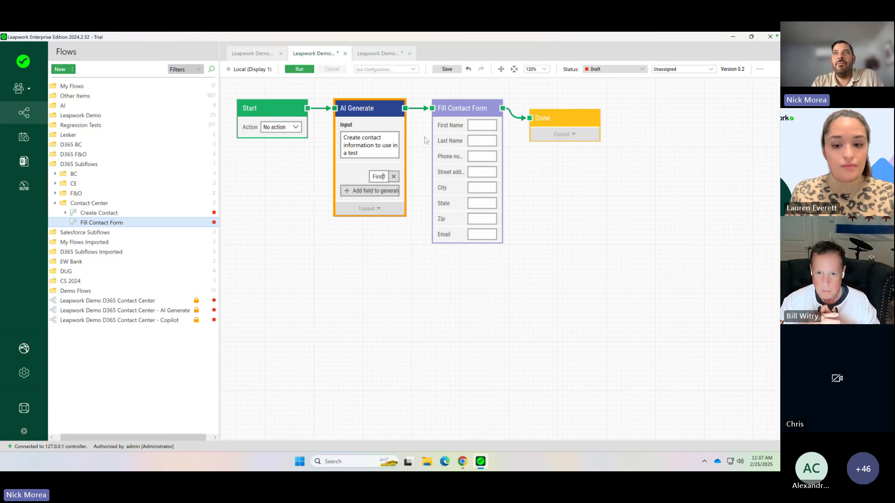
text( nam)
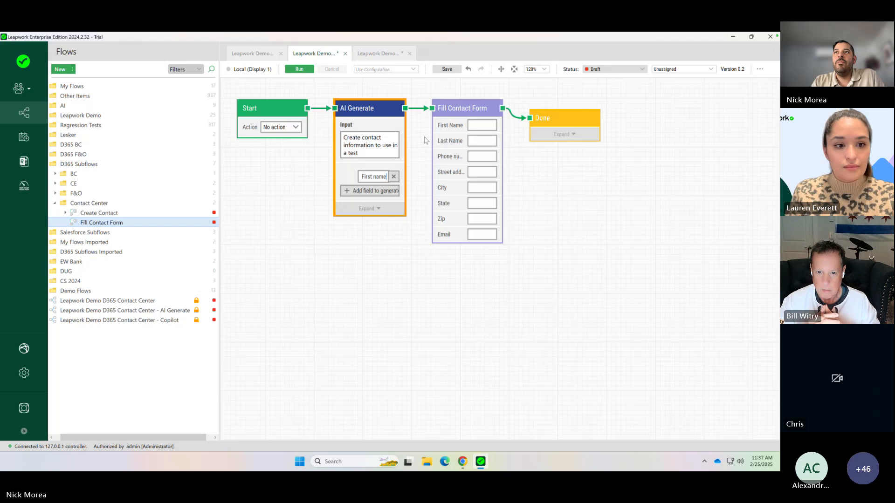
text(e)
click(376, 191)
text(Last name)
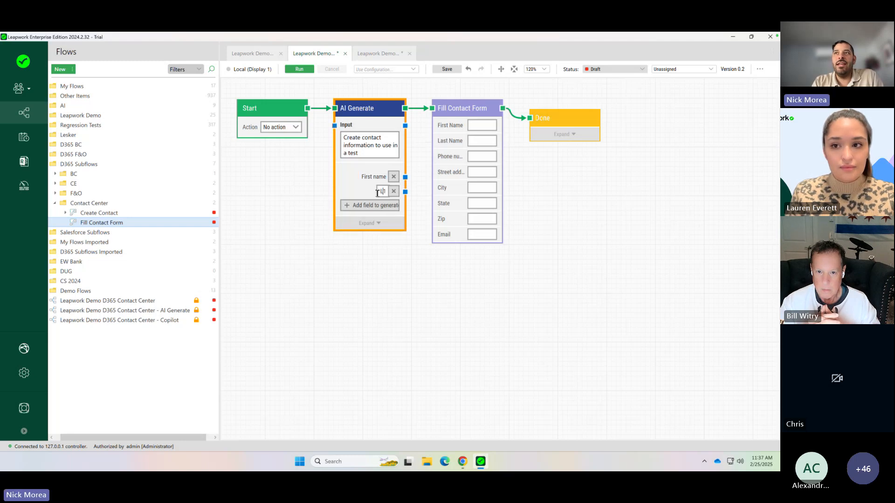
- Add "Phone number" and "Street Address" as further fields to generate in the AI Generate block
click(379, 205)
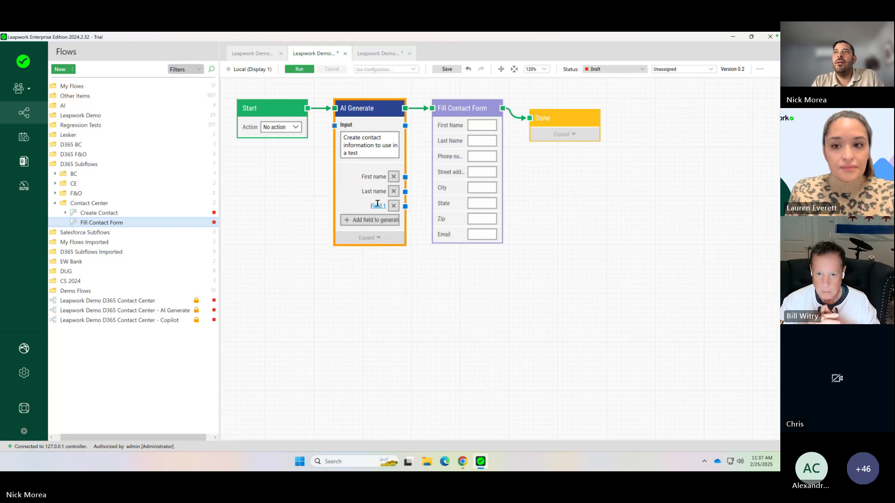
double_click(376, 207)
text(Phone number)
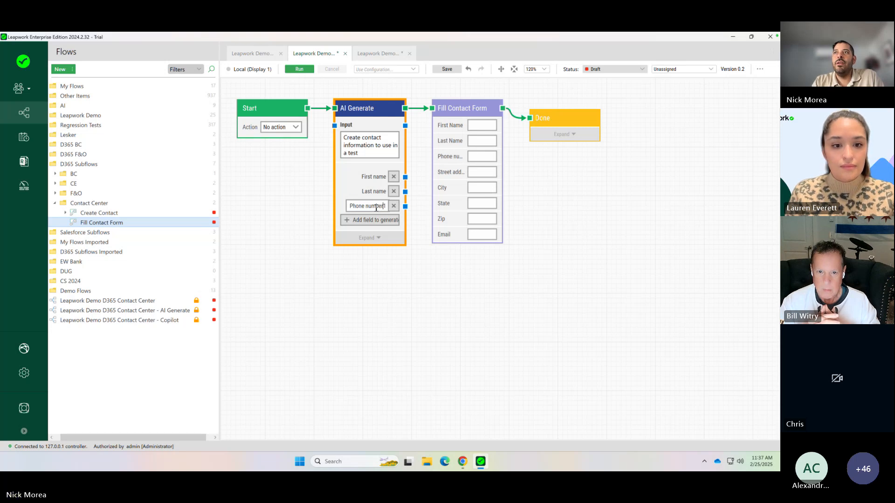
key(Delete)
click(377, 221)
double_click(377, 222)
text(Street)
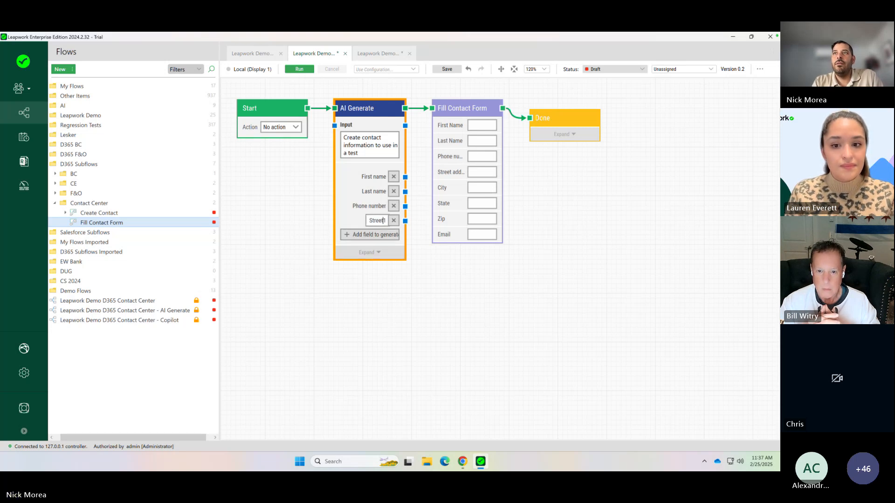
text( Address)
key(Delete)
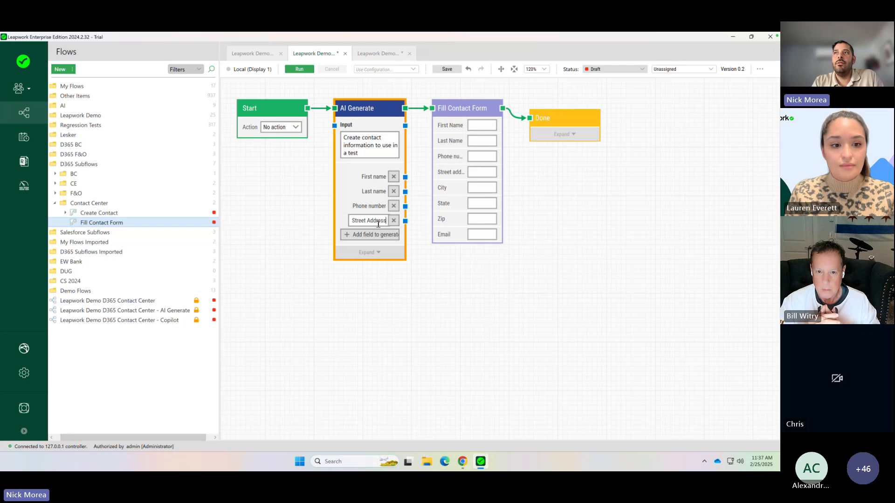
- Add "City" and "State" fields below Street Address in the AI Generate block
click(373, 234)
double_click(377, 236)
text(City)
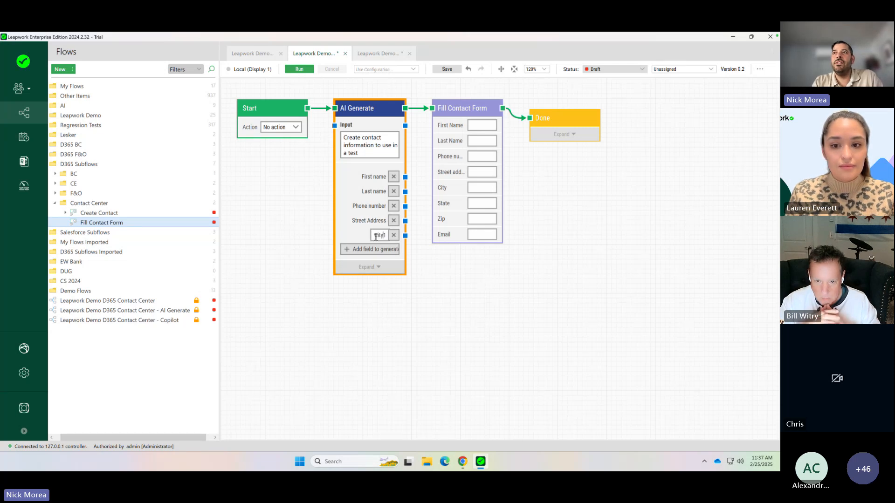
key(Delete)
click(377, 250)
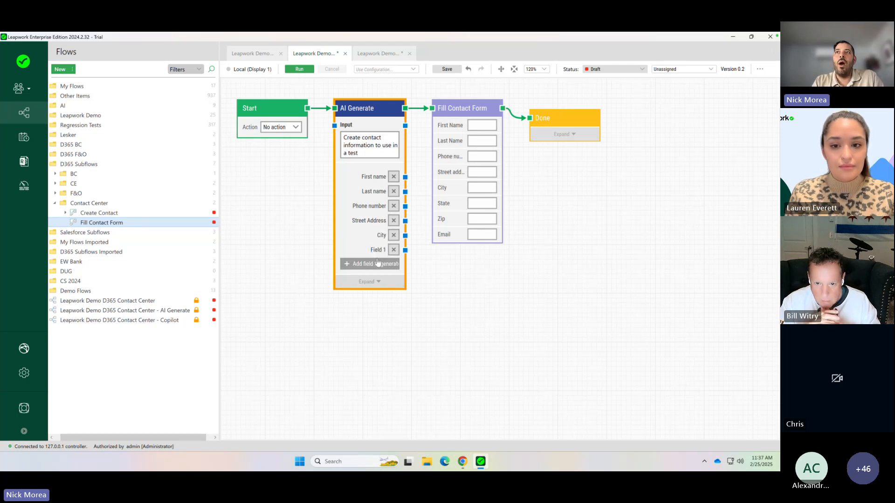
click(376, 250)
double_click(377, 249)
text(State)
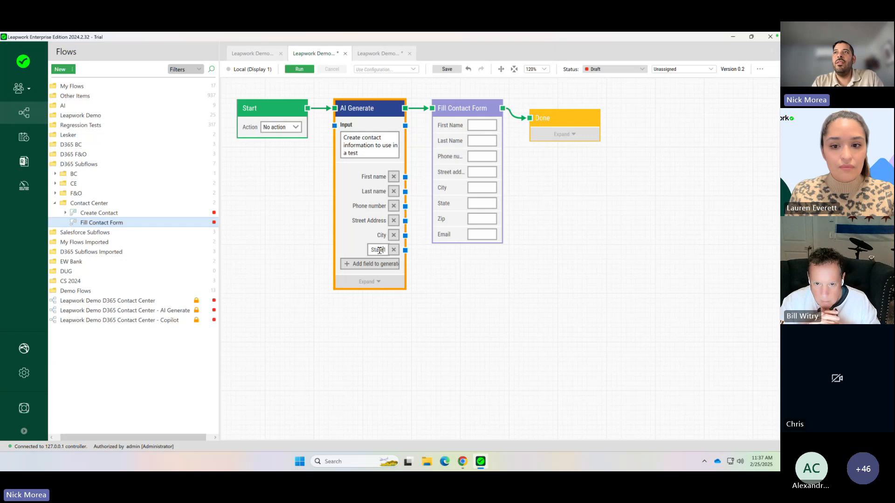
key(Delete)
- Complete the AI Generate block's field list with "Zip code" and "Email"
click(376, 264)
click(377, 264)
double_click(378, 264)
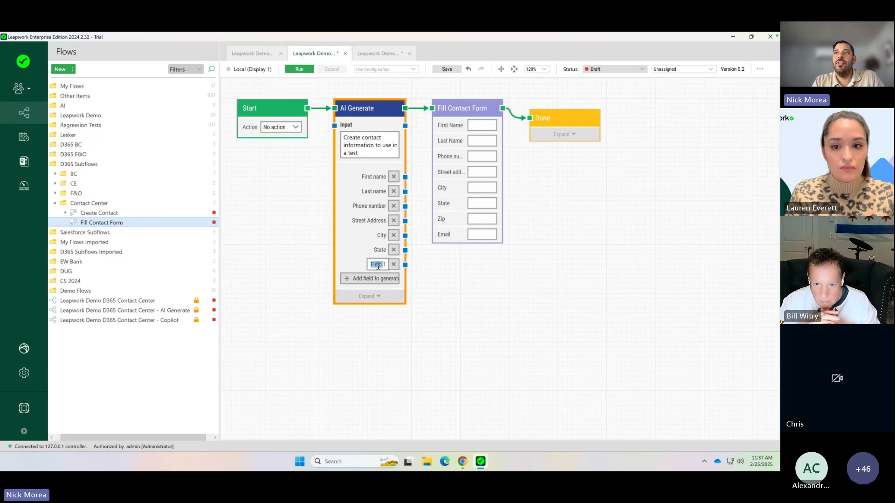
text(Zip co)
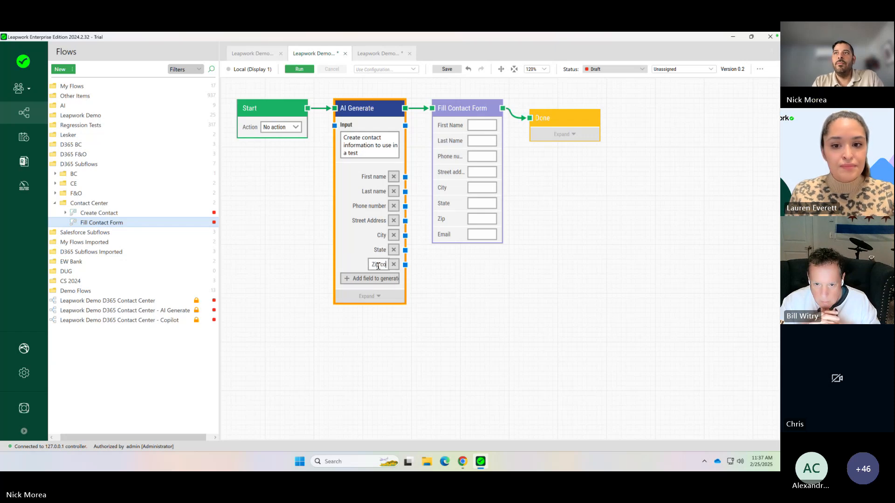
text(de)
click(377, 278)
double_click(378, 279)
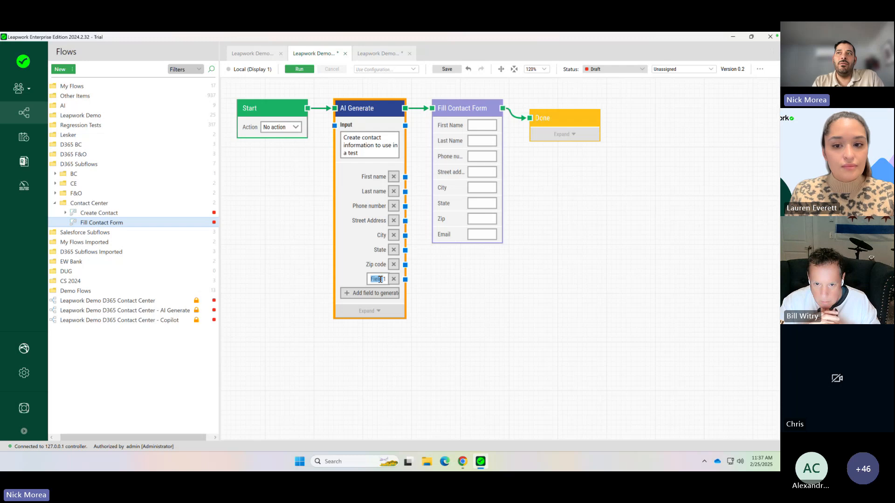
text(Email)
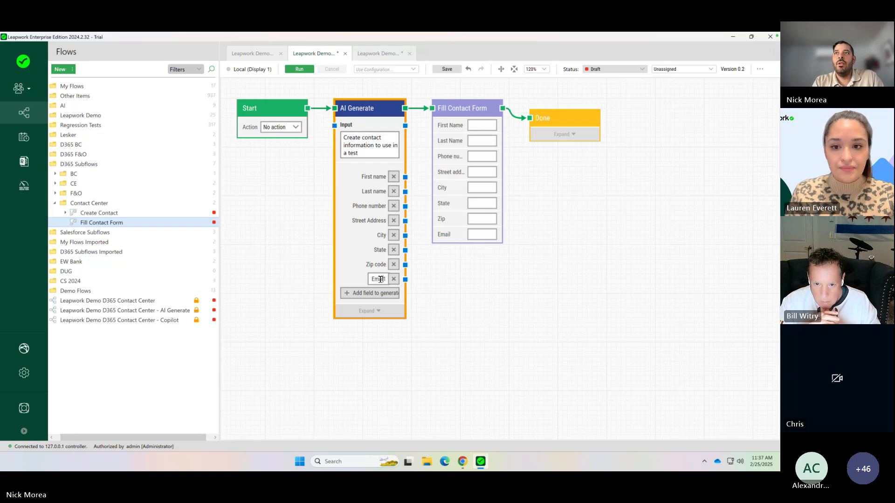
click(426, 314)
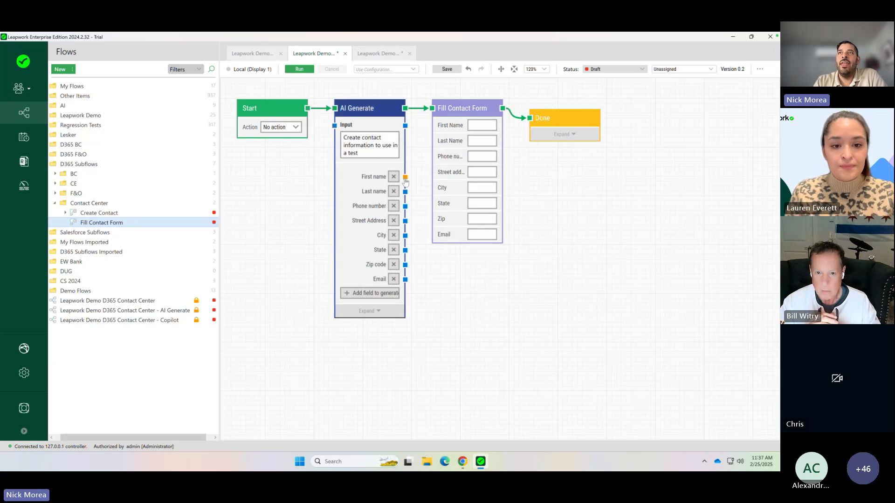
- Connect AI Generate's First name, Last name, Phone number, Street Address, City, State, Zip code and Email outputs to the matching Fill Contact Form fields
drag(405, 177, 433, 125)
drag(415, 178, 432, 141)
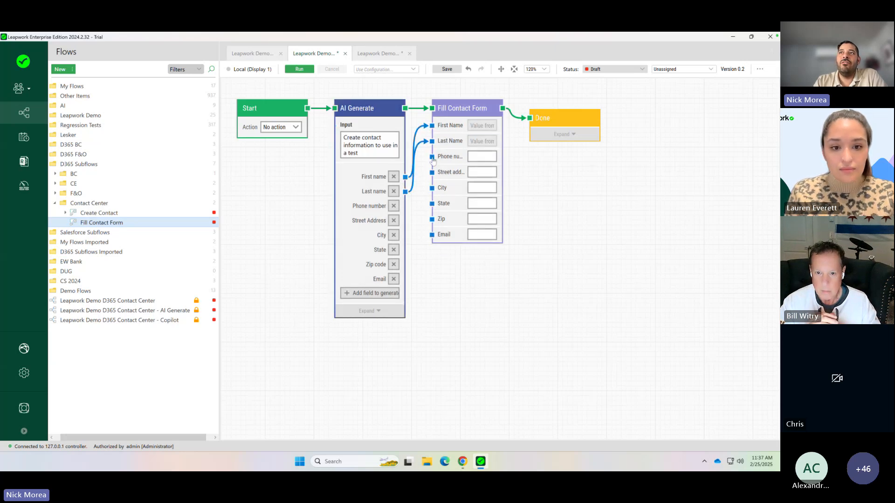
drag(405, 207, 432, 156)
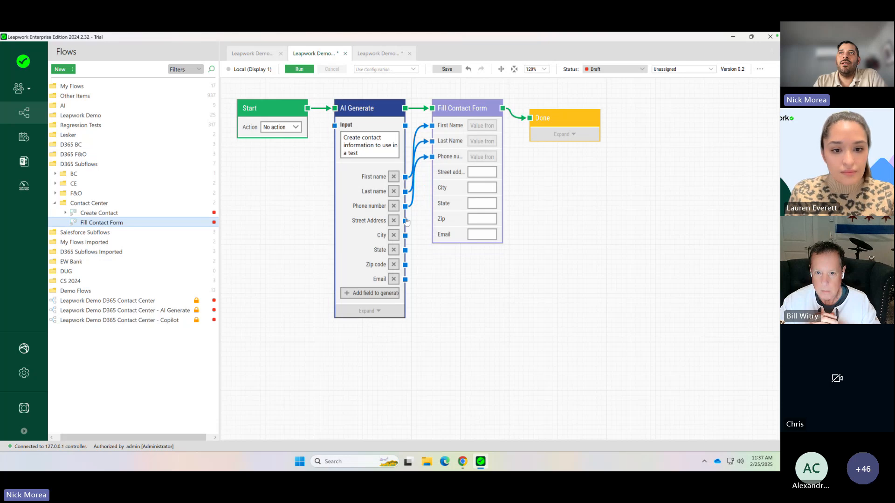
drag(405, 221, 432, 173)
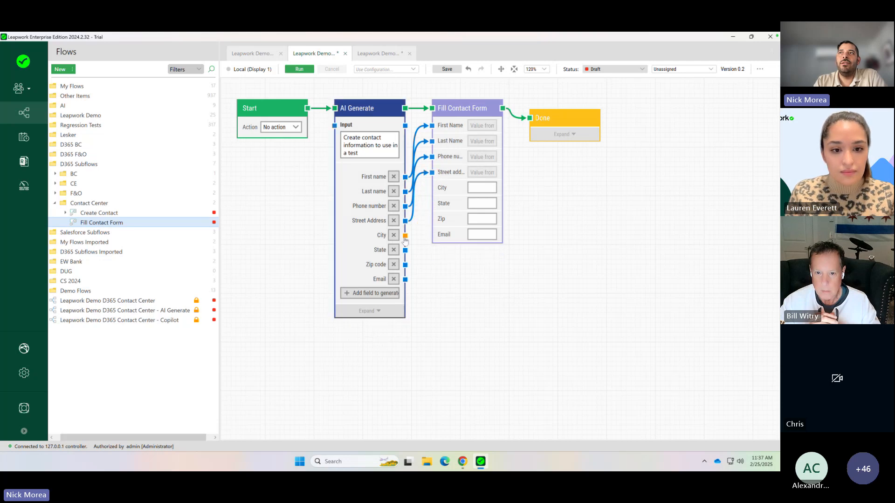
drag(405, 235, 432, 188)
drag(405, 250, 432, 204)
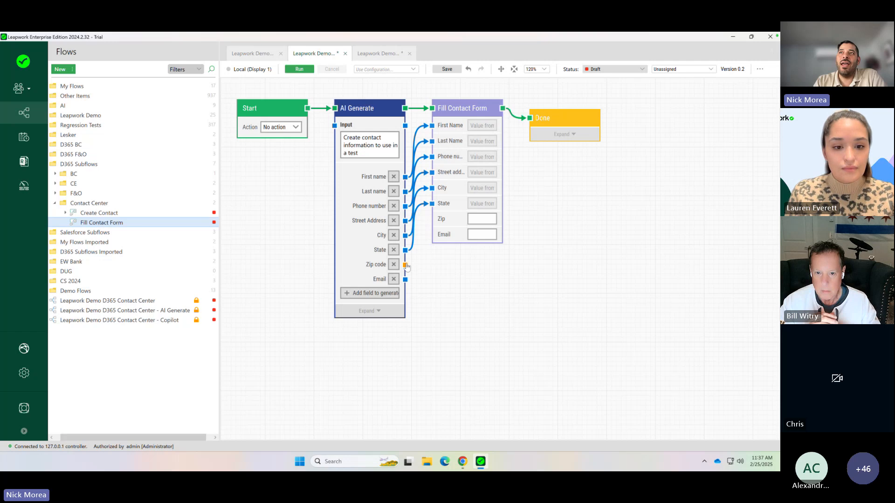
drag(405, 265, 432, 219)
drag(405, 280, 434, 236)
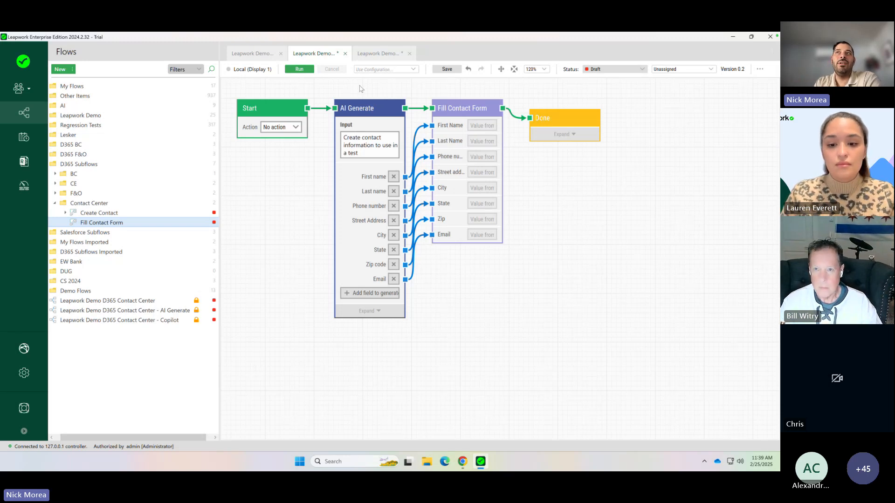
click(299, 69)
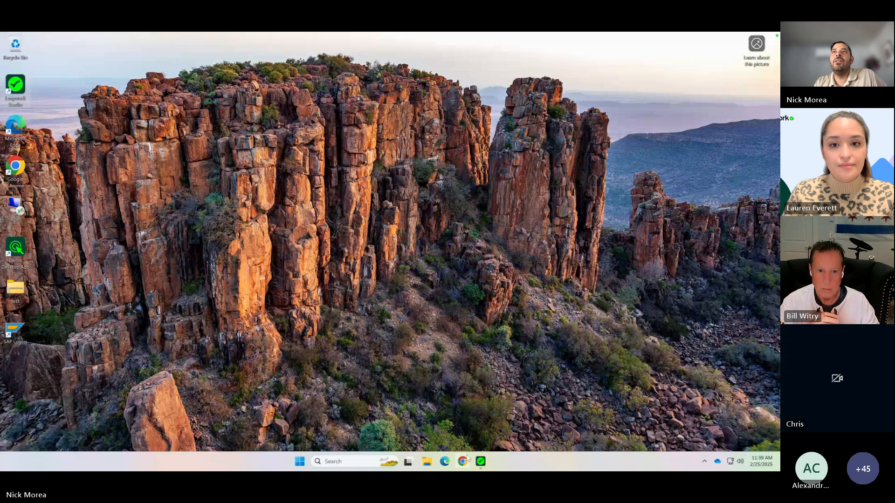
click(480, 461)
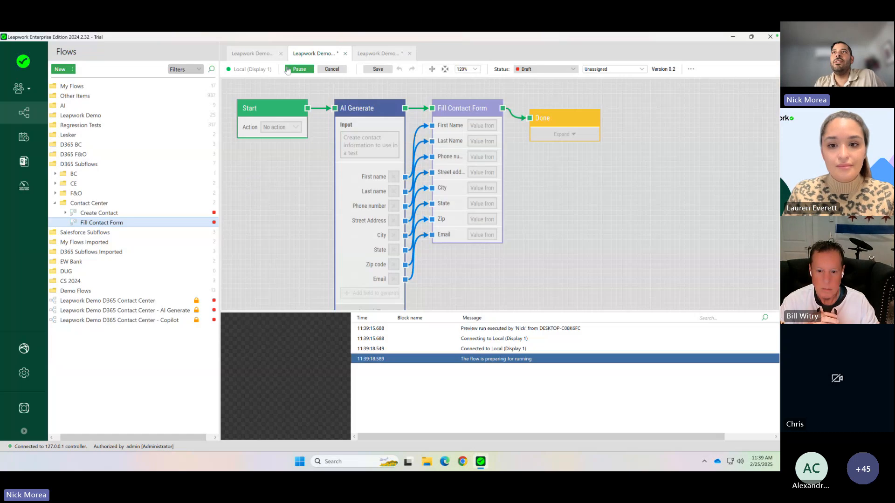
click(329, 70)
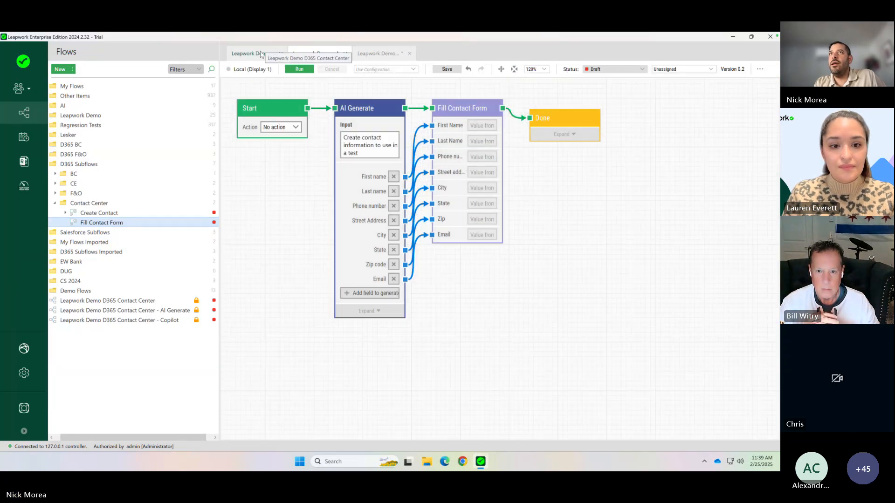
- Copy the Launch D365 Contact Center block from the Leapwork Demo D365 Contact Center flow and paste it into the AI Generate flow
click(267, 54)
right_click(394, 118)
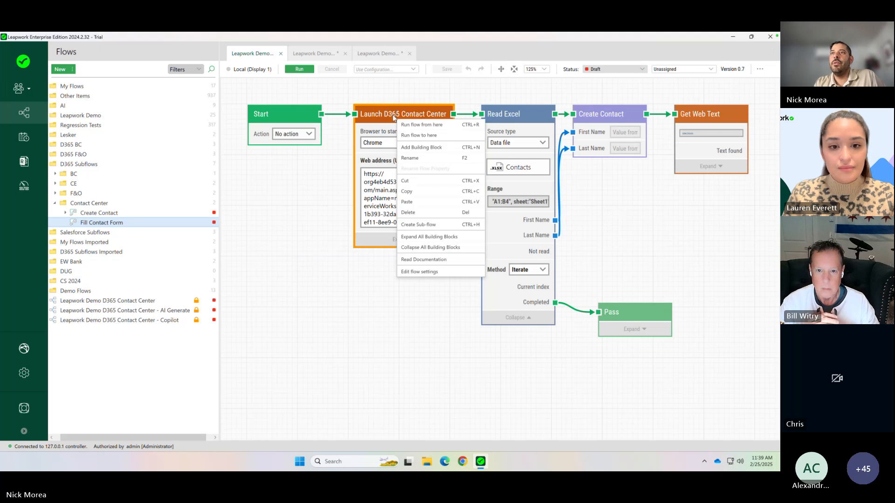
click(314, 53)
right_click(302, 185)
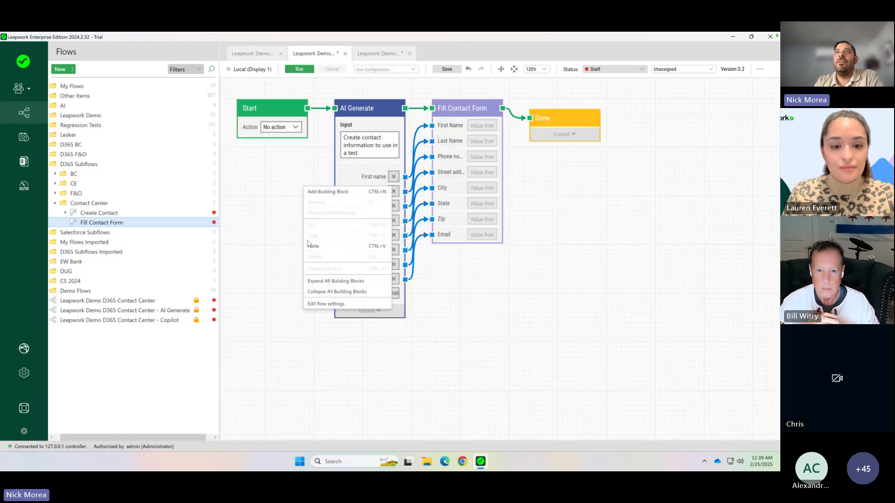
click(310, 245)
- Place the Launch D365 Contact Center block in the sequence between Start and AI Generate, and narrow it so the two blocks no longer overlap
drag(283, 107, 405, 120)
drag(473, 111, 523, 110)
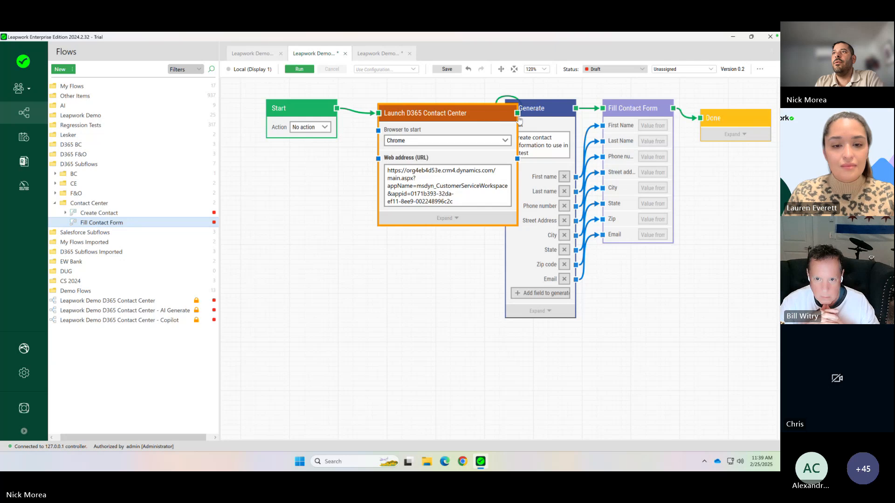
drag(518, 119, 466, 120)
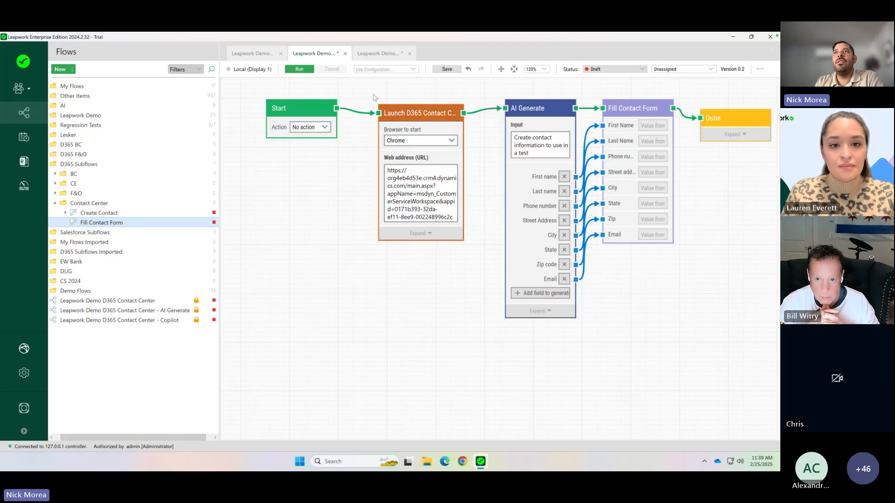
- Run the flow and open a new contact form from the Contacts list in the Dynamics 365 Contact Center workspace
click(299, 70)
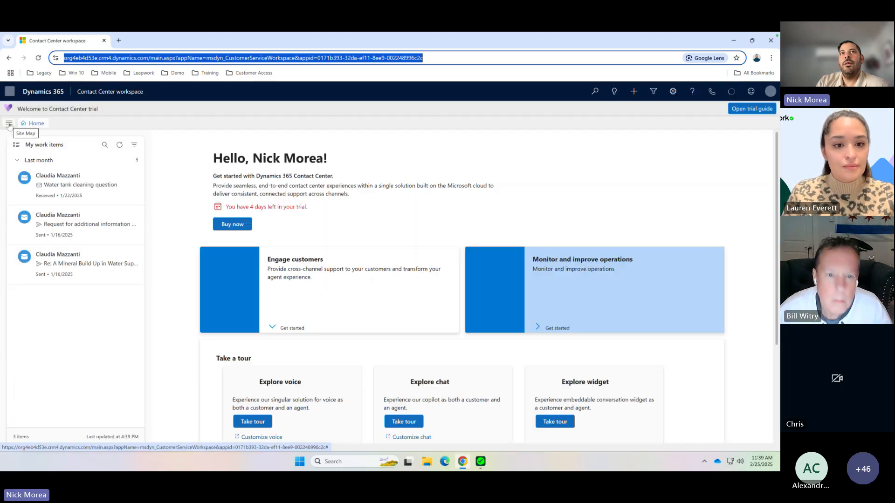
click(9, 123)
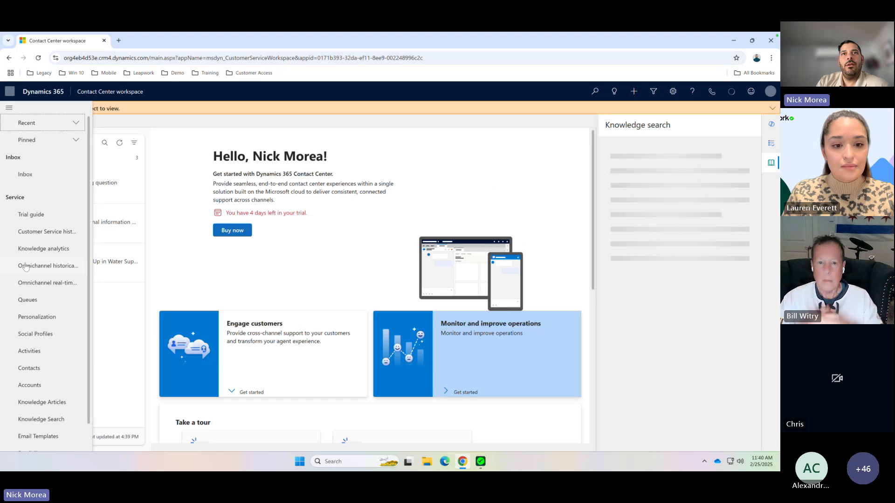
click(29, 368)
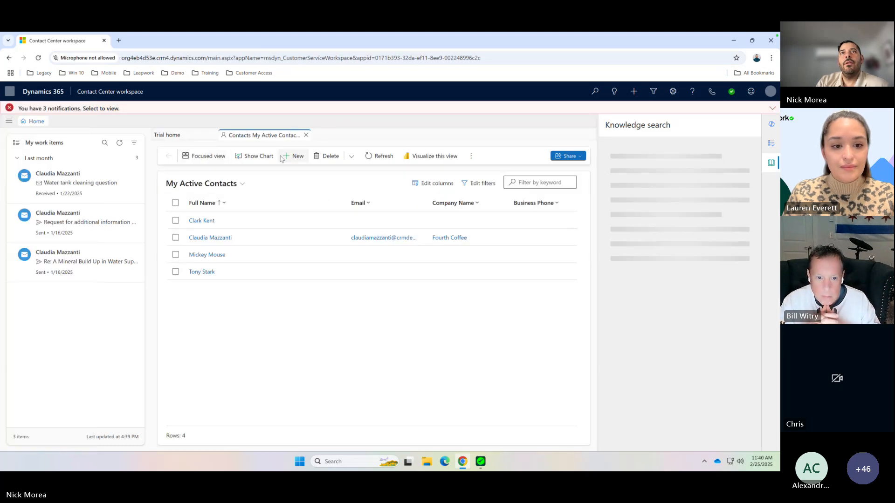
click(282, 155)
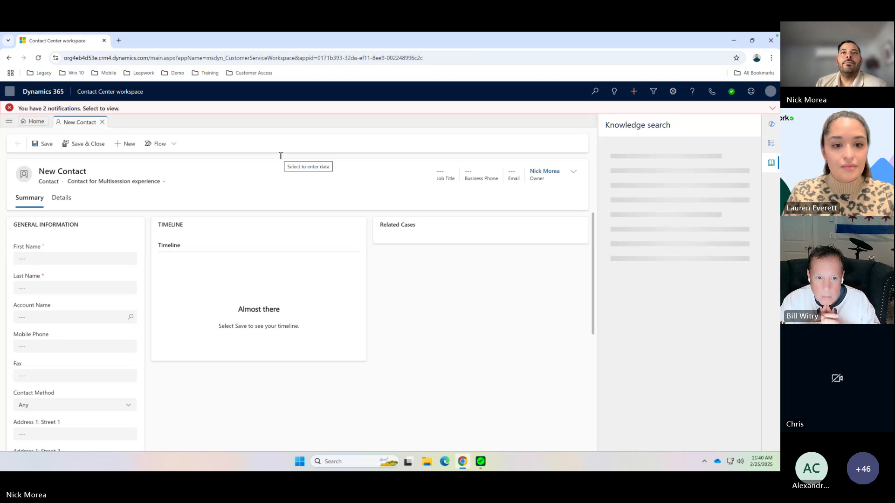
- Fill in the contact's first name and last name in the new contact form
key(Tab)
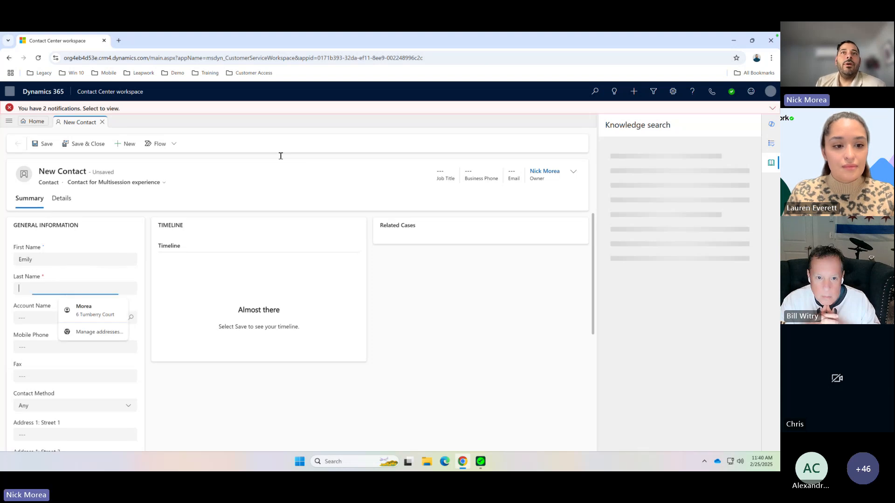
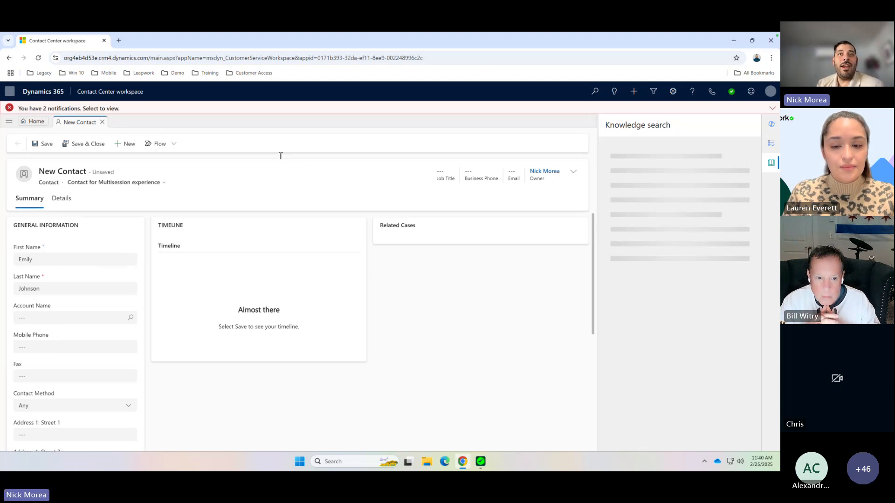
- Fill in the contact's mobile phone number and first street address line, leaving account name, fax and contact method unchanged
key(Tab)
key(Tab)
text(555-0182)
key(Tab)
key(Tab)
key(Tab)
text(123 Maple Street)
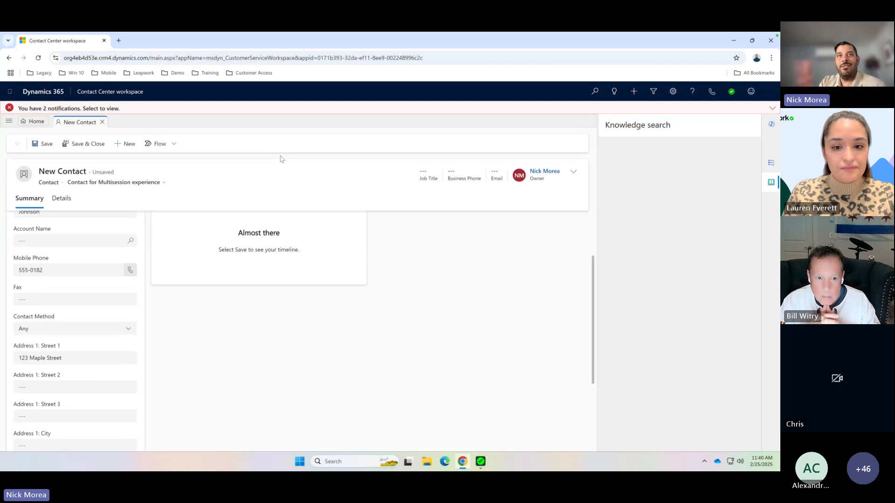
- Complete the contact's address with city, state and ZIP code, and fill in the contact's email address
key(Tab)
key(Tab)
key(Tab)
text(Springfield)
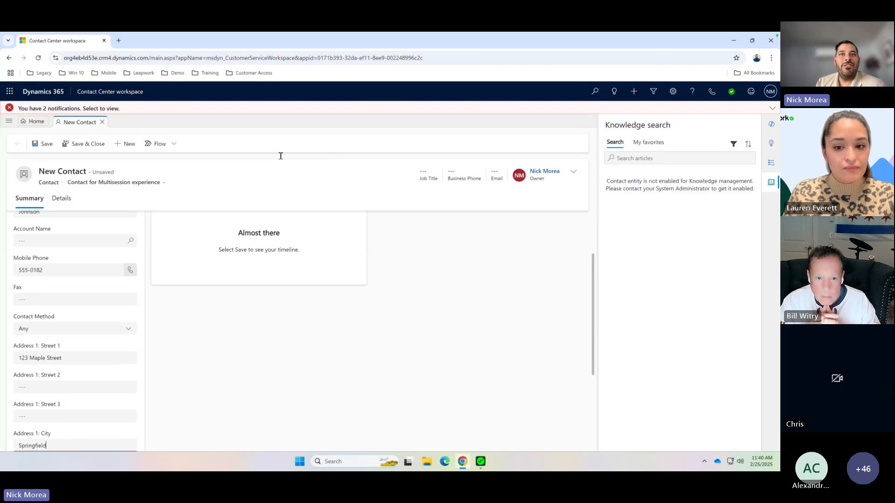
key(Tab)
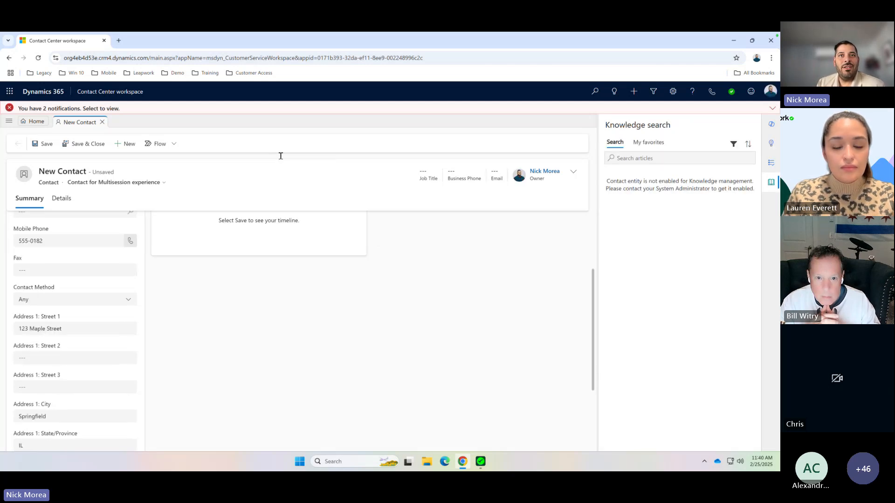
key(Tab)
text(62701)
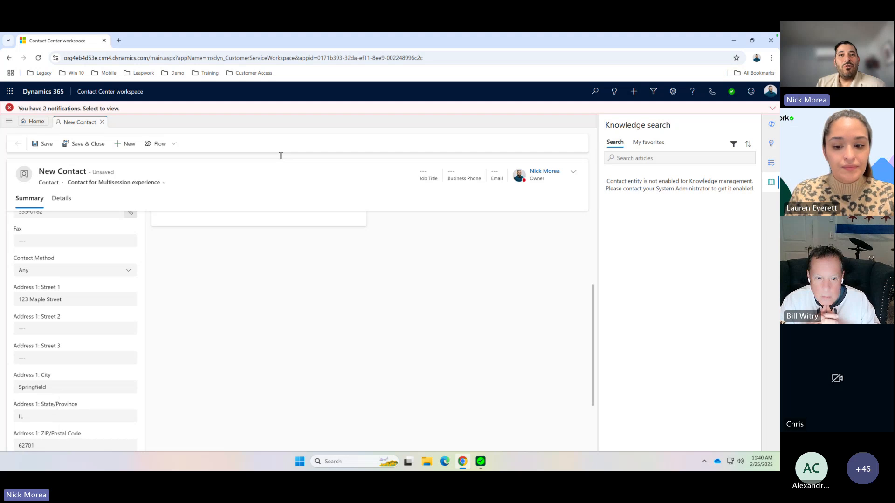
key(Tab)
key(Tab)
text(emily.johnson@example.com)
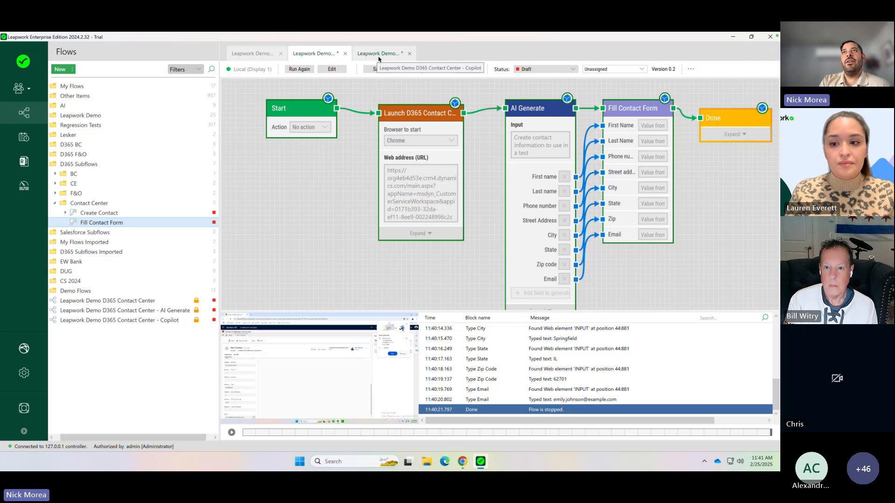
- In Leapwork, return the AI Generate flow to edit mode, and run the Leapwork Demo D365 Contact Center - Copilot flow
click(331, 70)
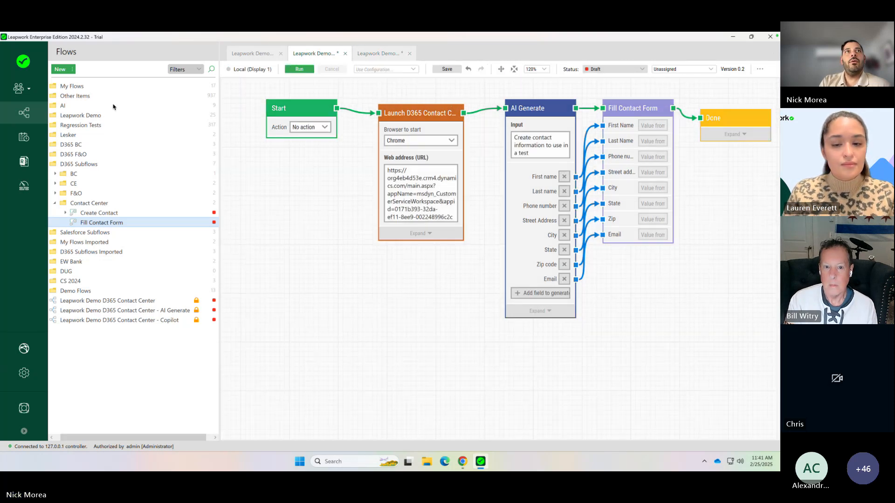
click(378, 53)
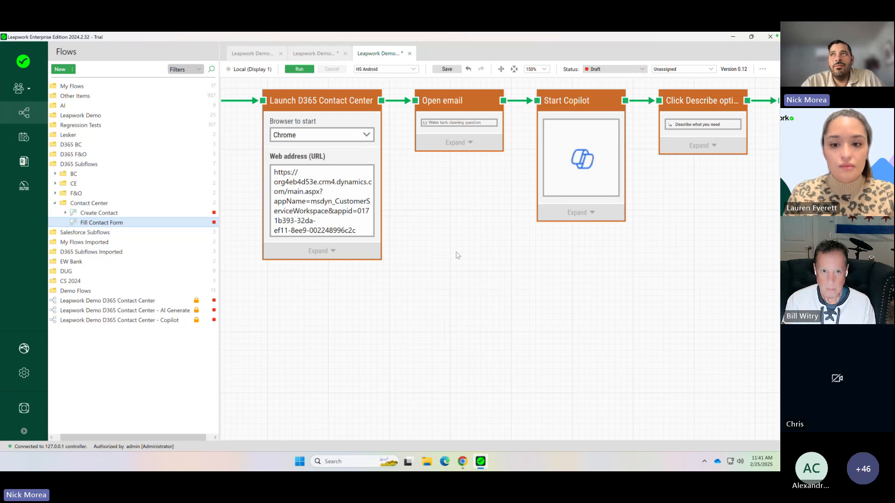
drag(458, 256, 344, 254)
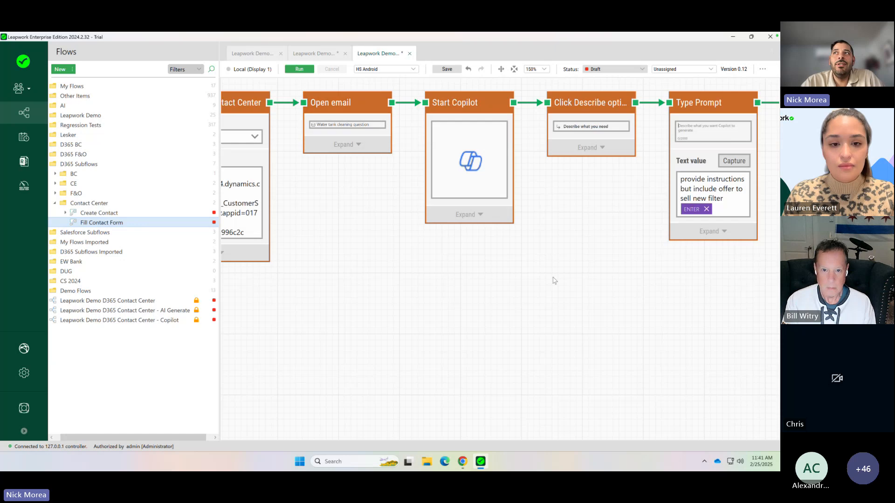
drag(559, 278, 321, 282)
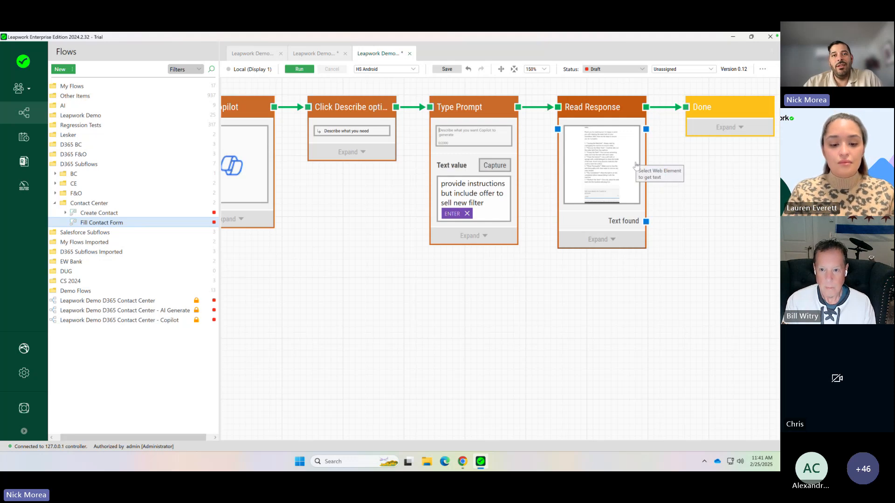
click(300, 71)
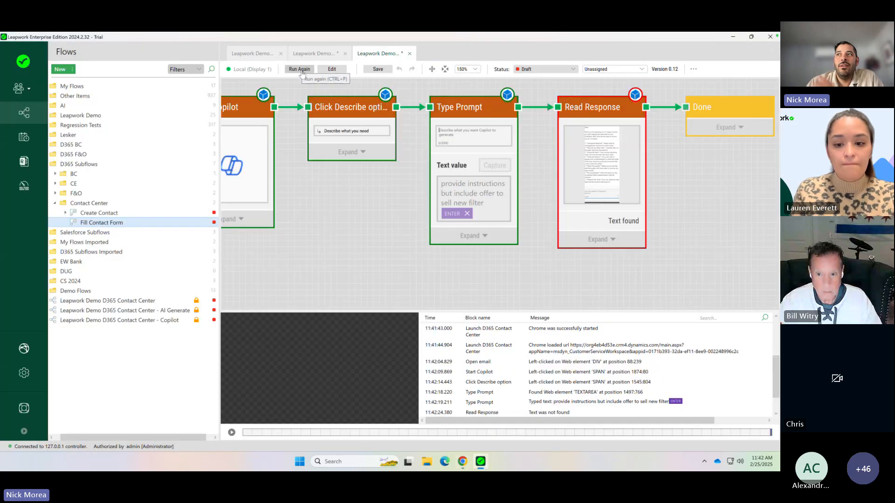
- Return the Copilot flow to edit mode and move the Done block far to the right of Read Response
click(332, 69)
drag(698, 176, 371, 185)
drag(408, 116, 739, 148)
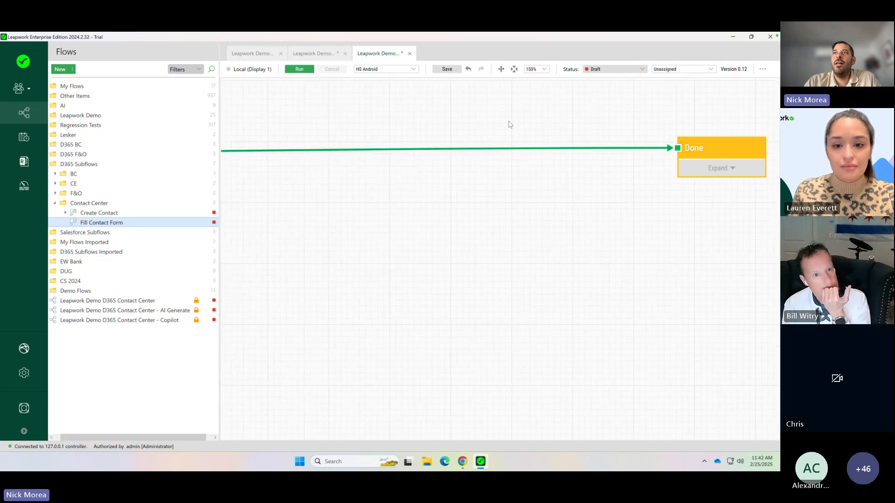
drag(509, 125, 776, 138)
drag(302, 138, 577, 135)
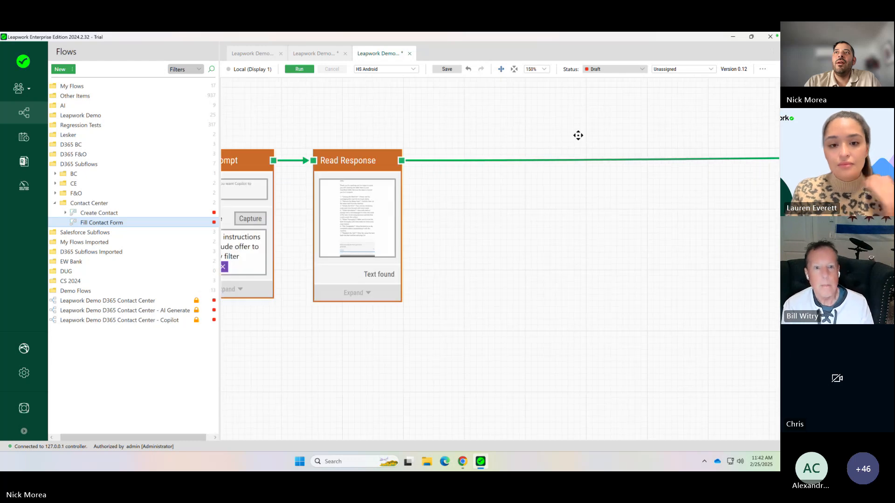
- Add an AI Extract block directly after the Read Response block
click(425, 162)
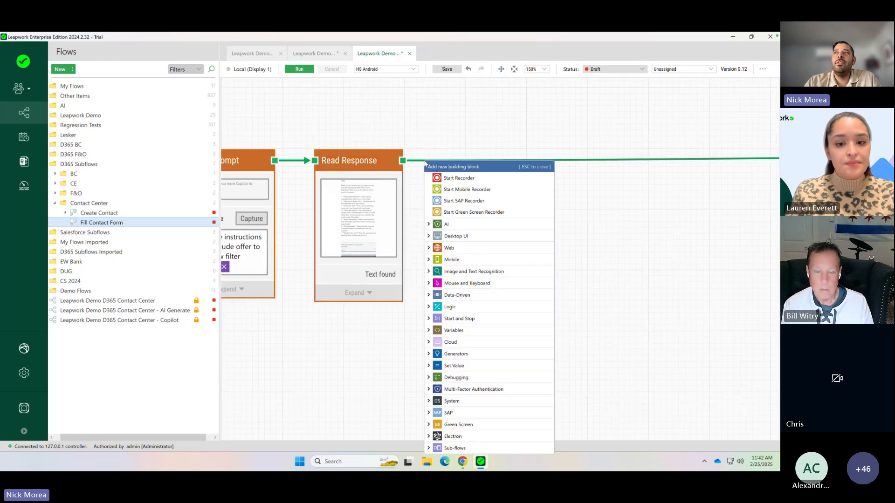
click(429, 224)
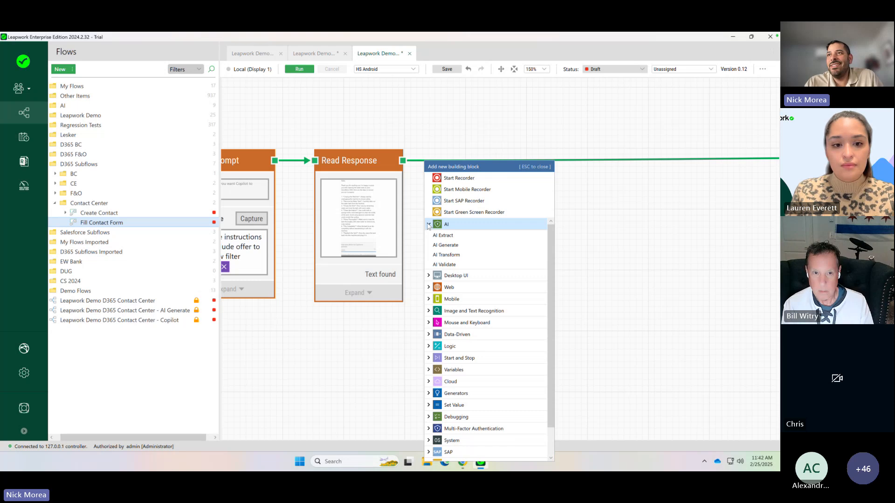
click(457, 236)
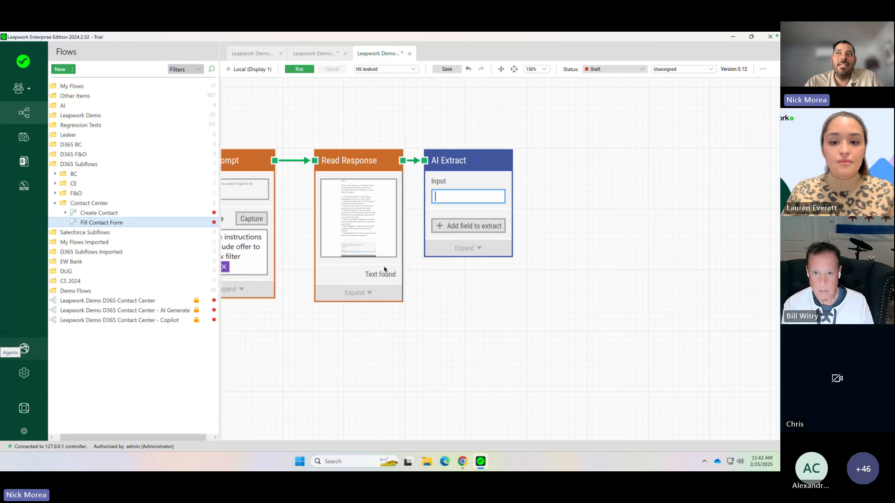
- Enter "Product model" as the input text of the AI Extract block
click(450, 198)
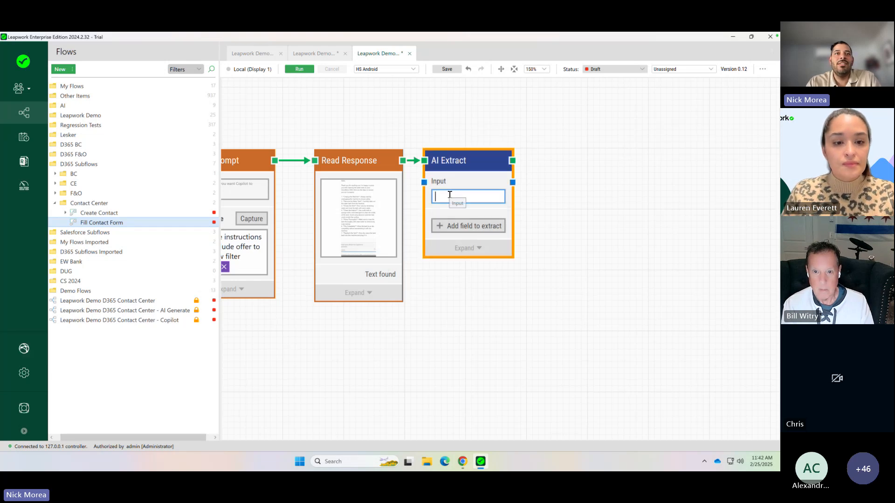
text(Product modew)
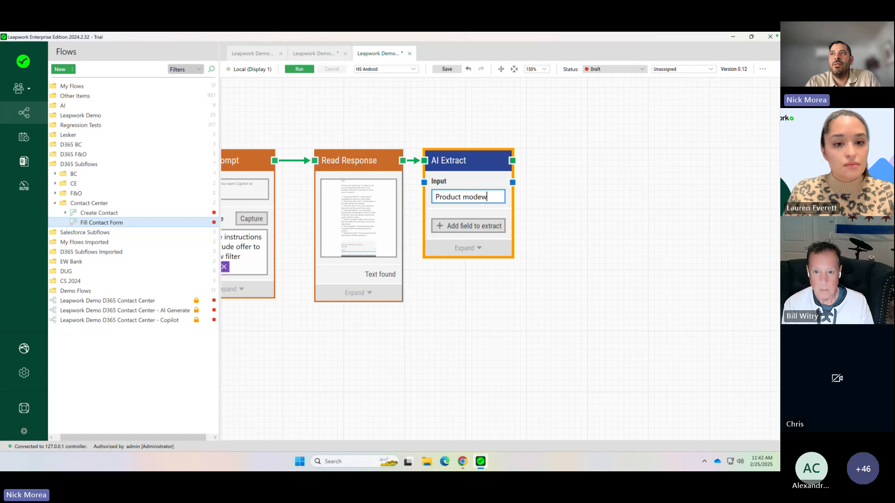
key(BackSpace)
text(l)
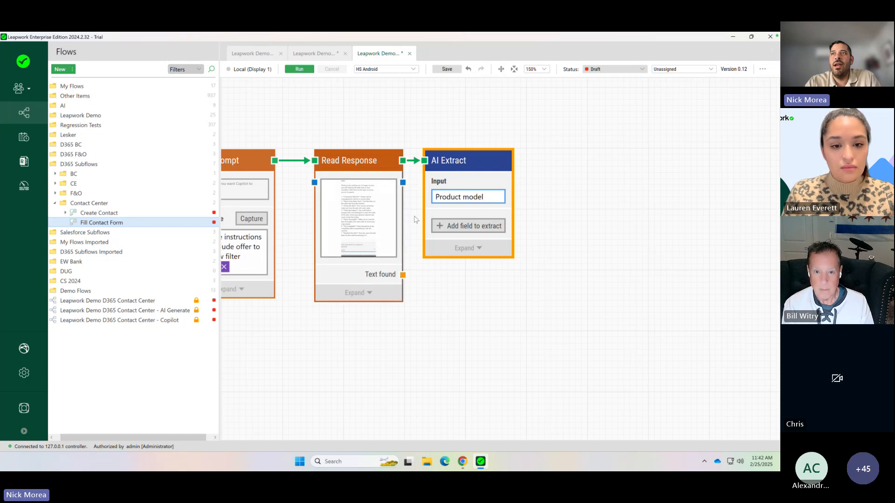
- Connect Read Response's Text found output to the AI Extract input, and add an extraction field named "Product model"
drag(403, 275, 416, 226)
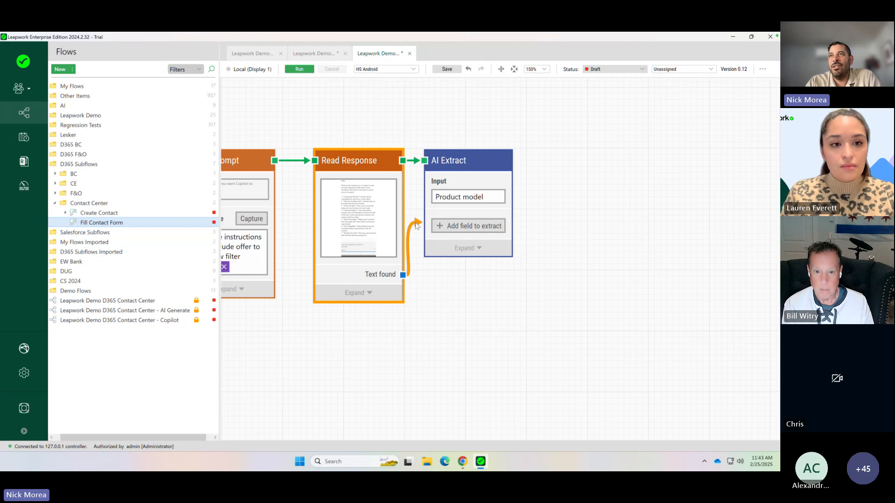
drag(416, 225, 424, 182)
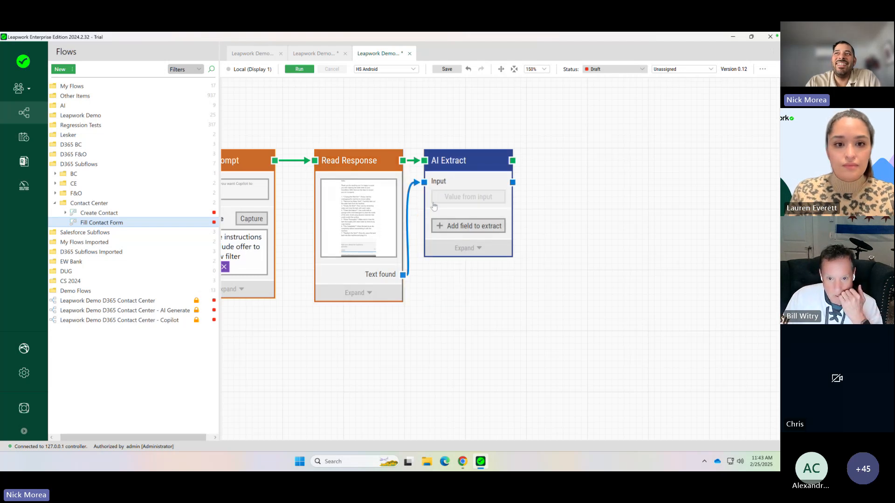
click(473, 226)
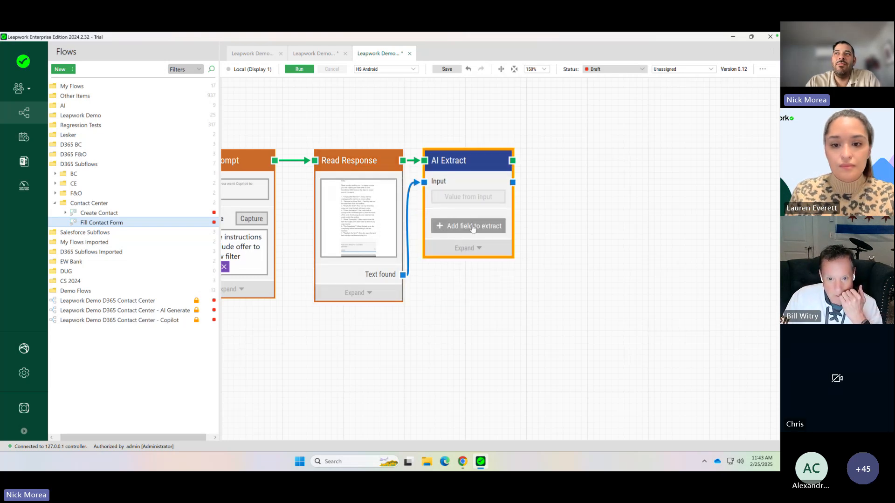
click(473, 227)
double_click(475, 227)
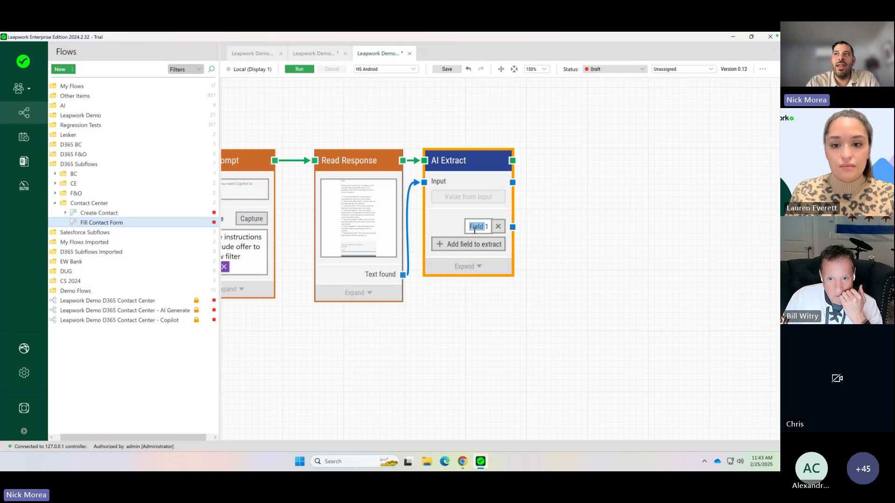
text(P)
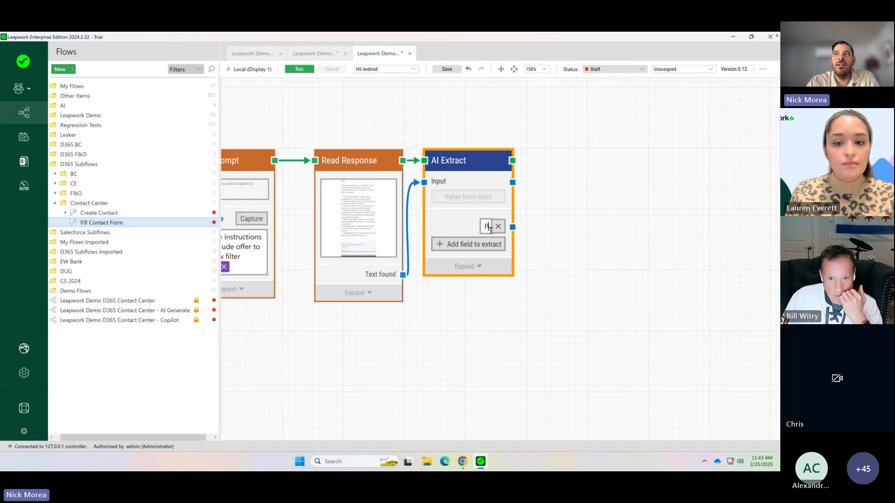
text(roduct model)
click(547, 217)
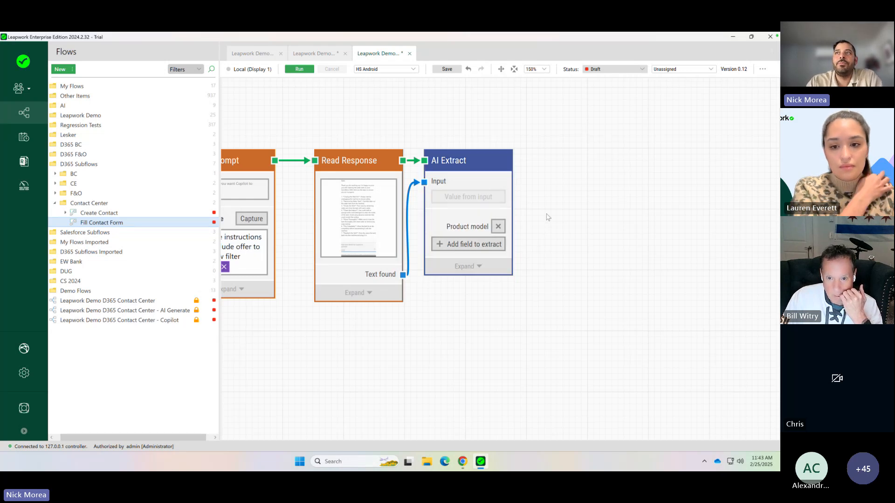
- Add an AI Transform block after AI Extract and connect AI Extract's Input value to the AI Transform input
click(512, 184)
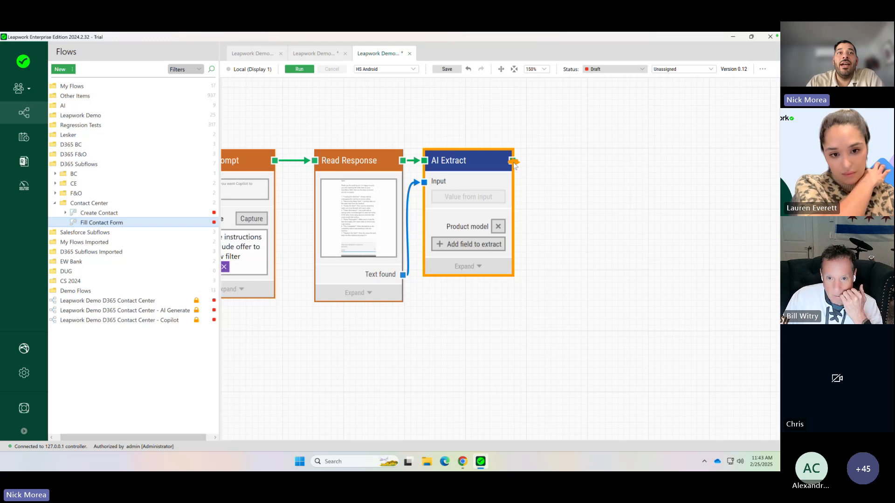
double_click(540, 162)
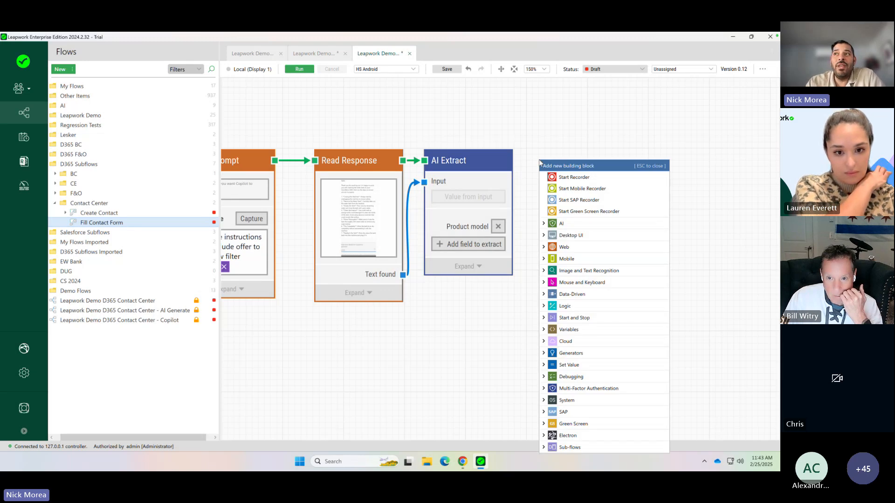
click(545, 223)
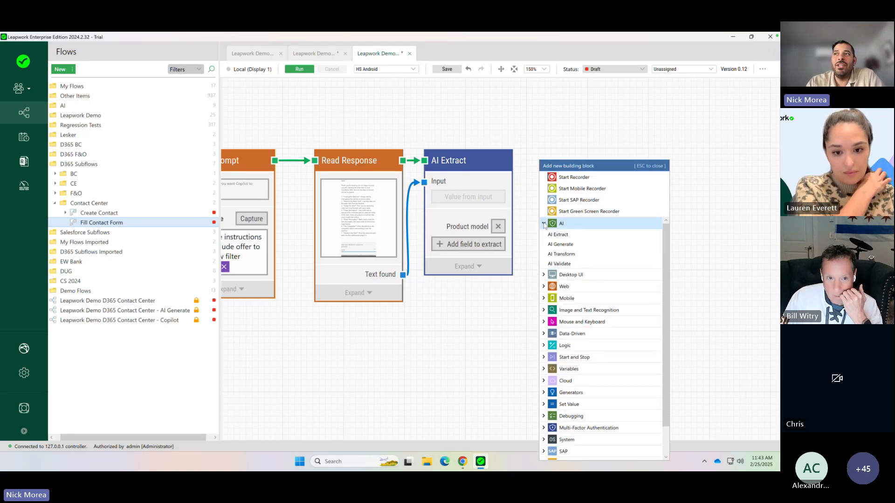
click(562, 255)
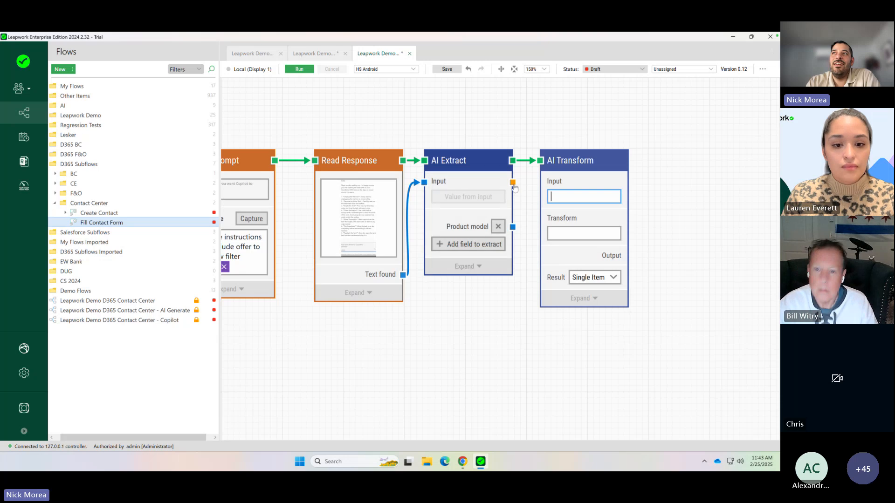
drag(512, 182, 540, 182)
- Set the AI Transform block's transform instruction to "Translate to spanish"
click(574, 232)
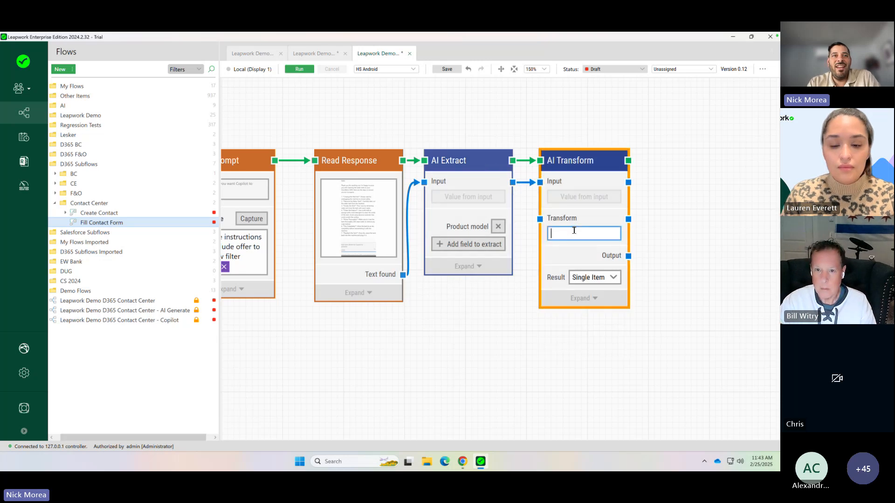
text(Trans)
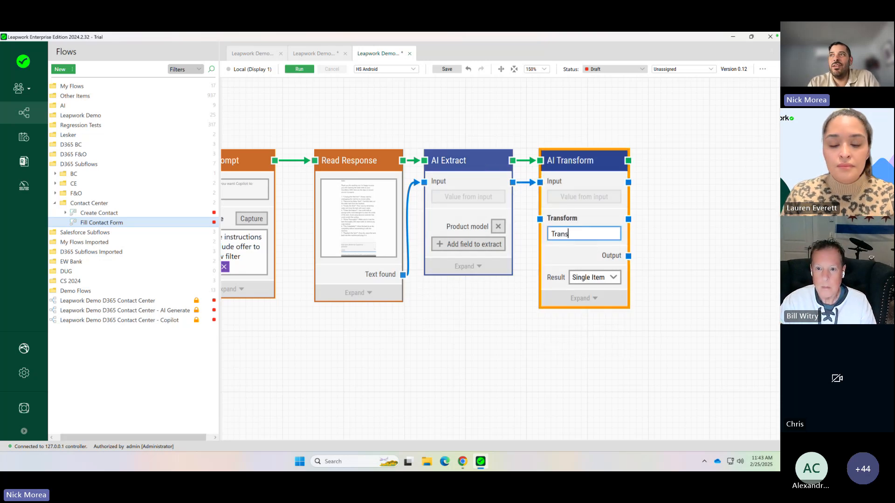
text(late to spanish)
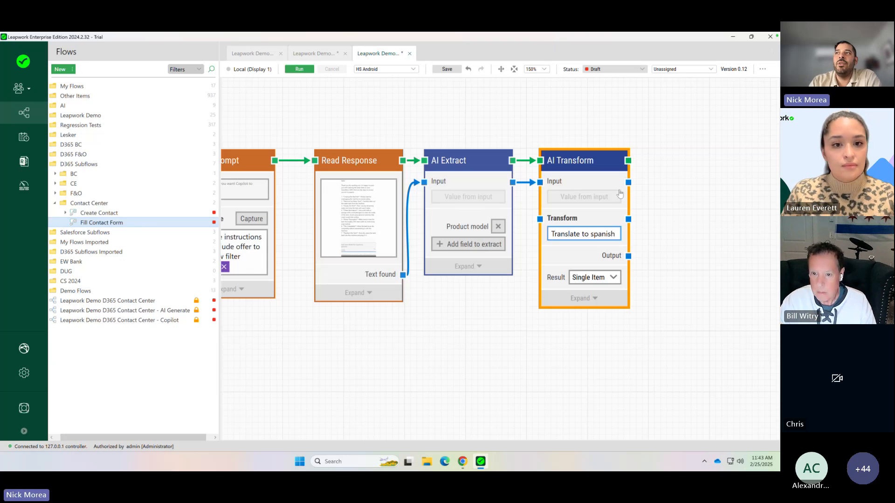
click(650, 180)
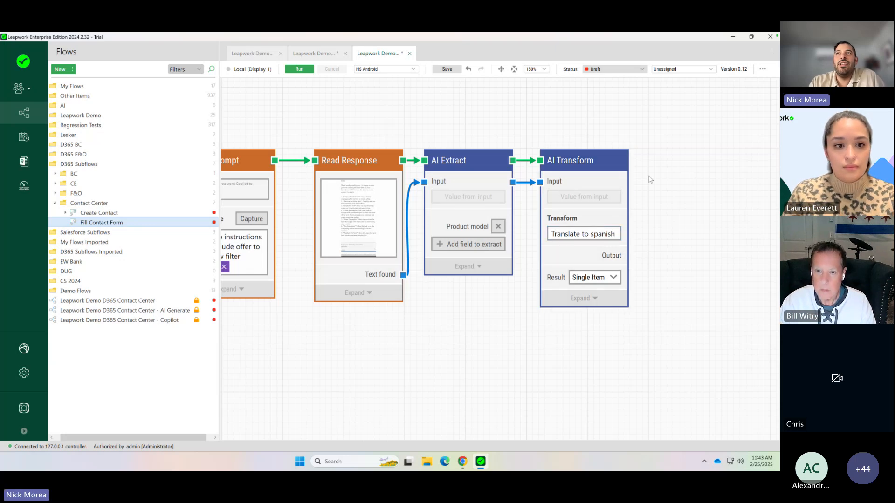
- Add an AI Validate block directly after the AI Transform block
drag(629, 161, 652, 163)
click(655, 224)
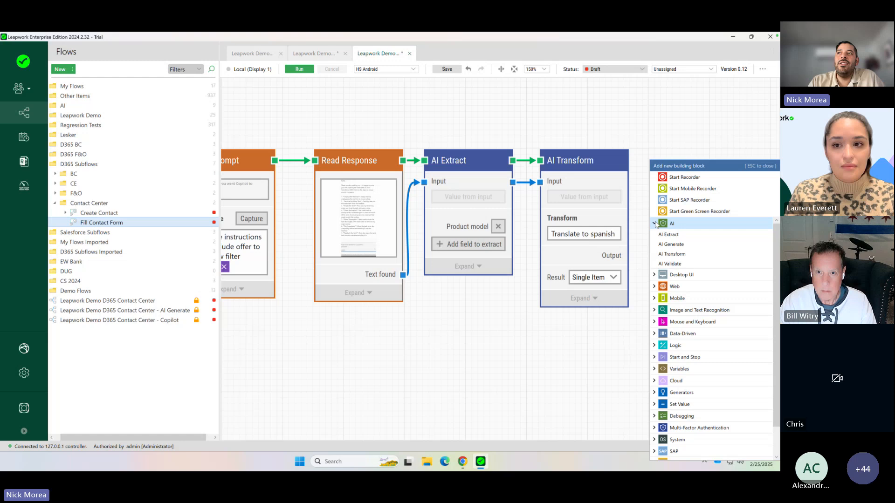
click(692, 262)
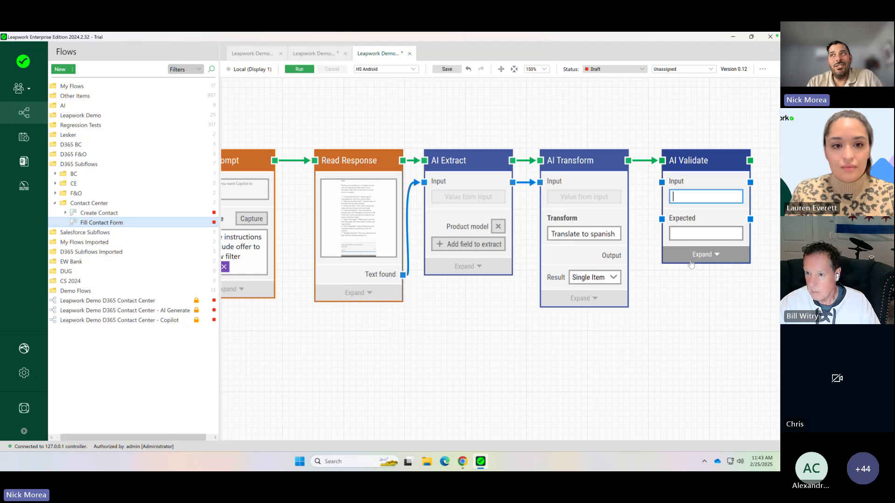
click(366, 310)
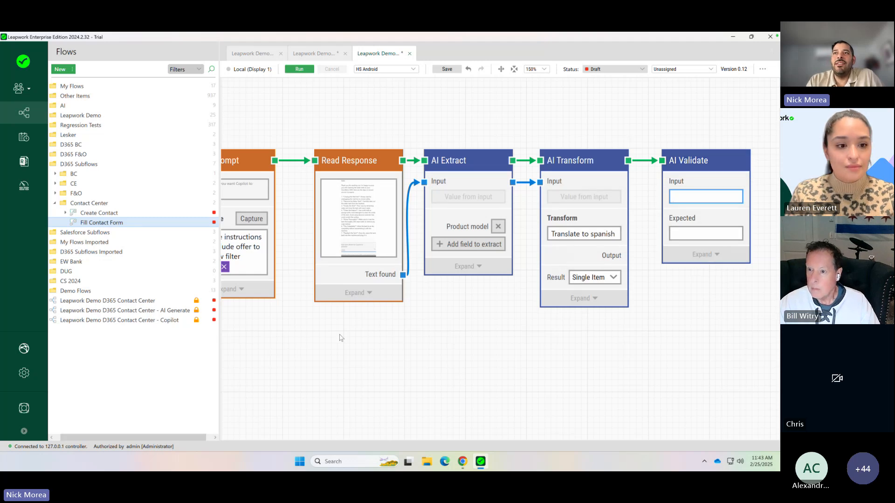
- Connect the AI Transform block's Input value to the AI Validate block's Input
drag(339, 335, 388, 336)
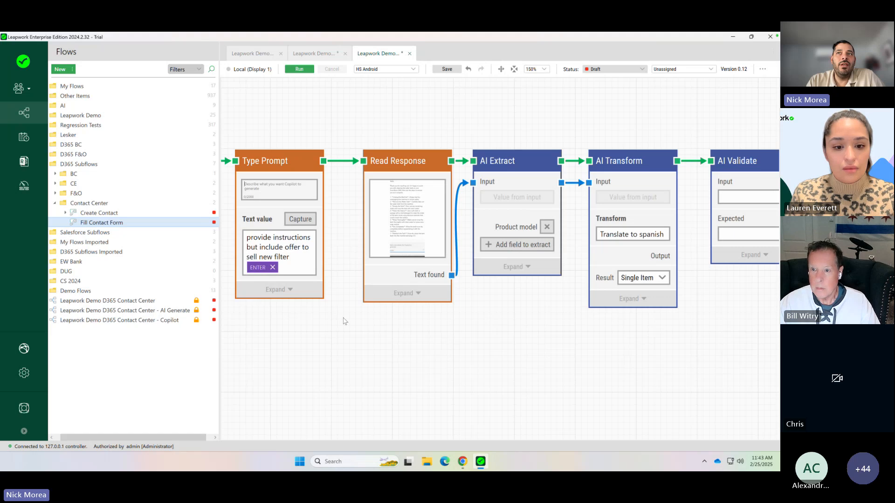
drag(546, 333, 362, 344)
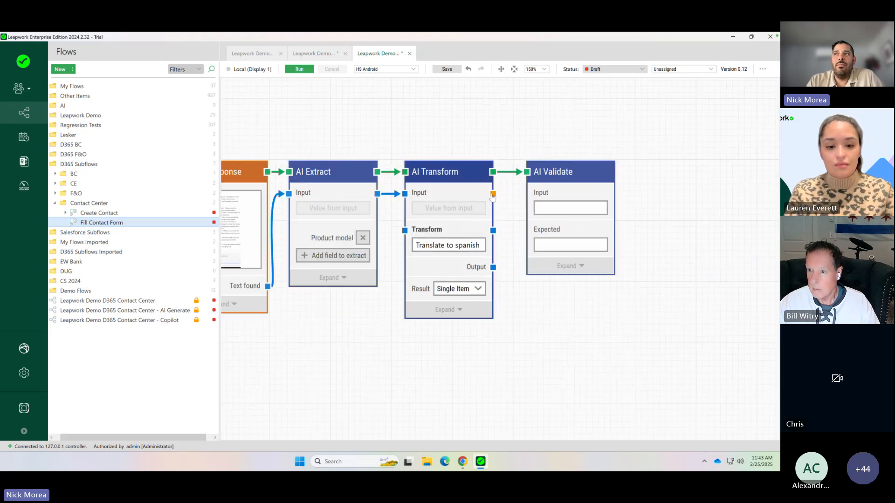
drag(492, 196, 531, 195)
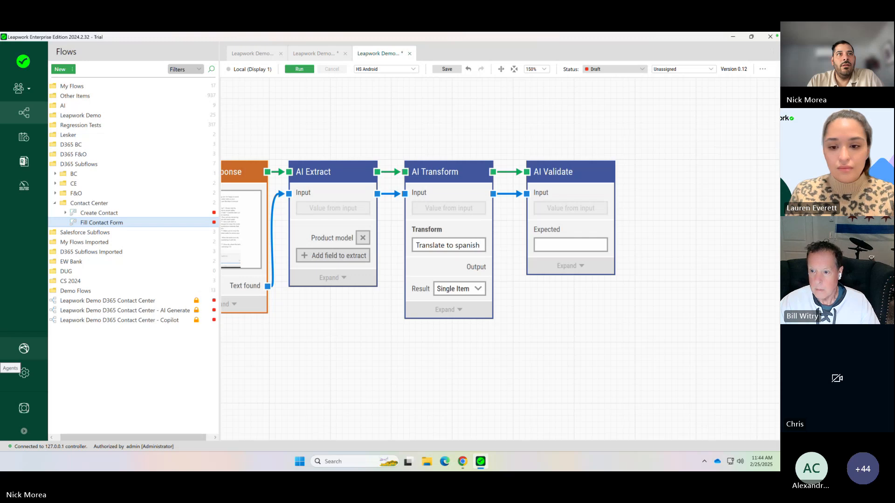
- Set AI Validate's expected text to "This should give instructions on cleaning the unit but also provide a link to a new filter for purchase"
click(558, 246)
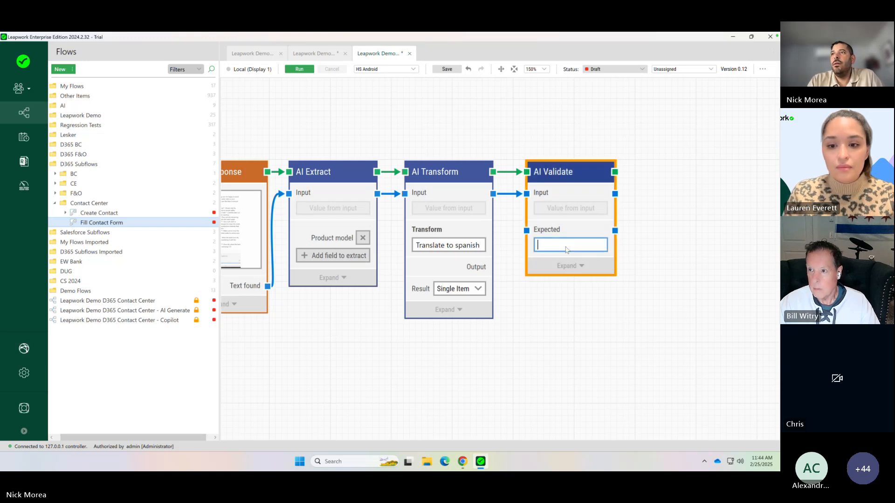
right_click(569, 252)
click(580, 278)
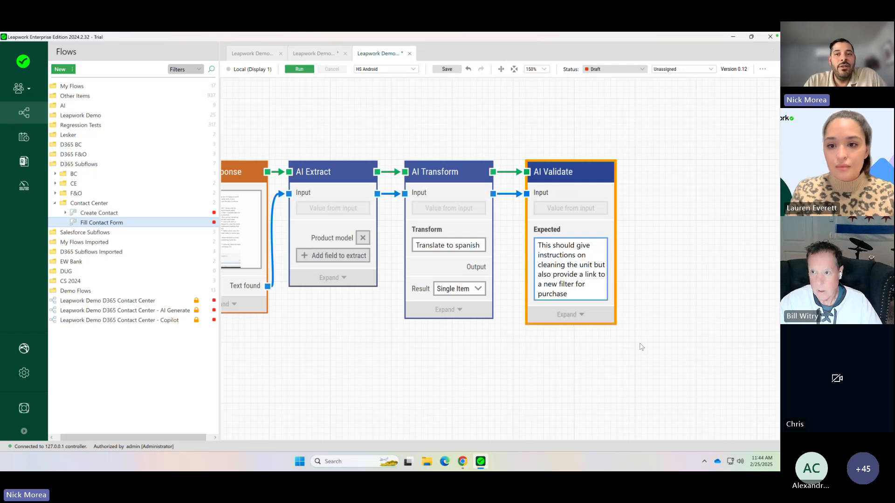
- Add a Pass block directly after the AI Validate block
double_click(645, 175)
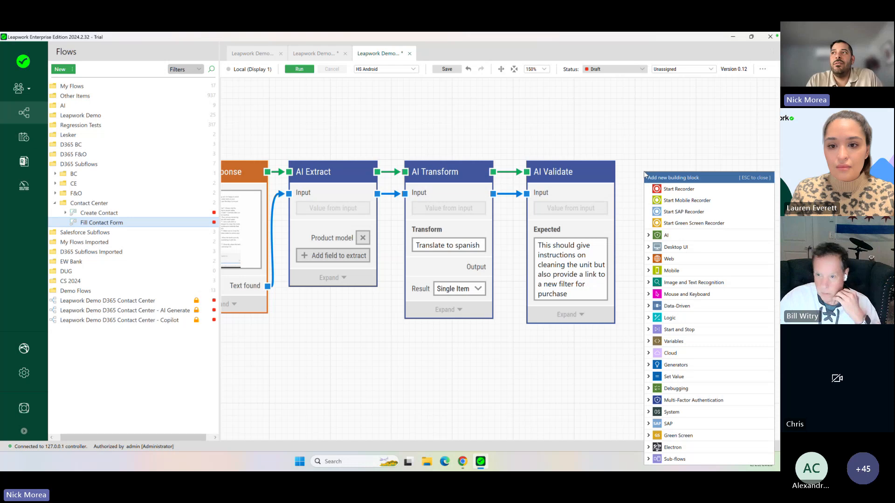
text(Pass)
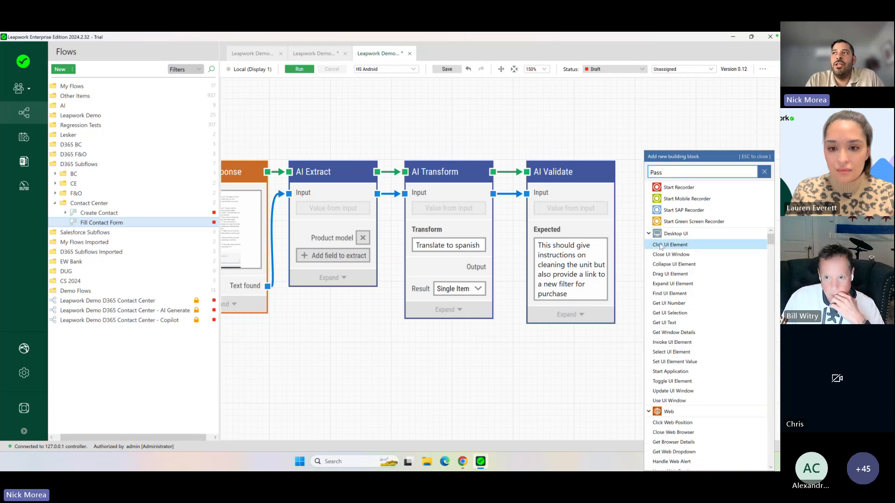
click(659, 267)
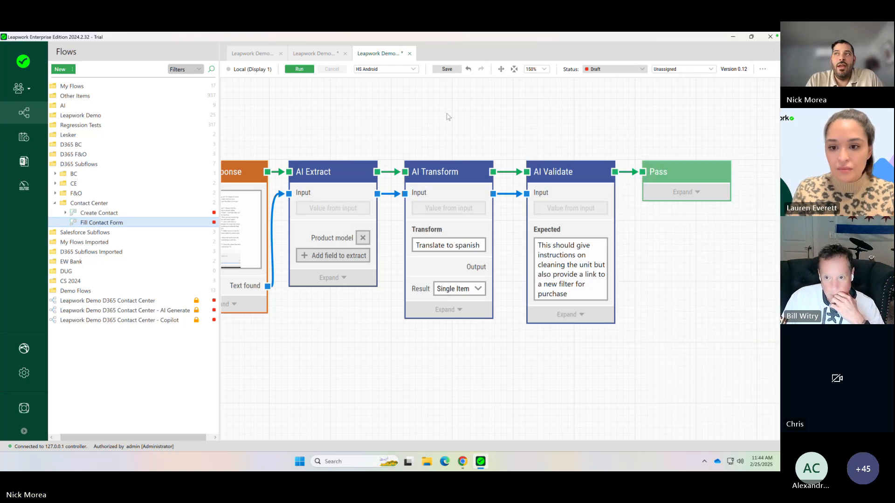
- Run the flow starting from the Read Response block and read through the email Copilot generated in the Contact Center workspace
drag(426, 122, 507, 116)
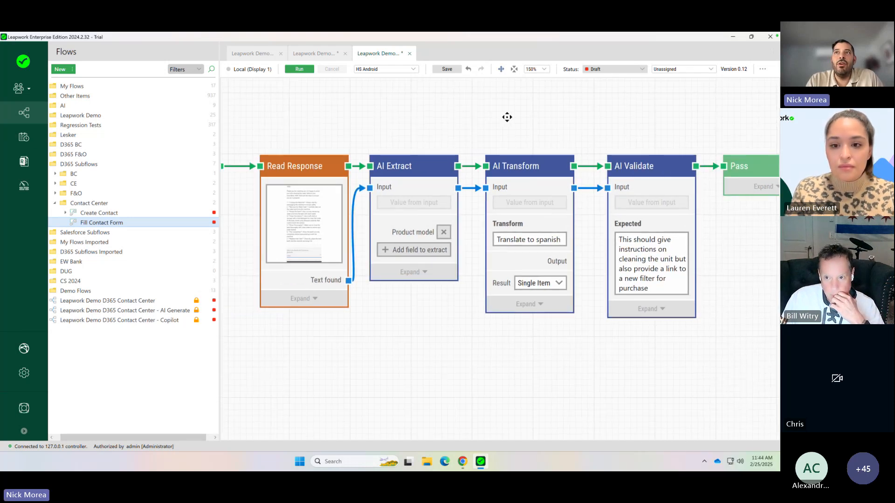
right_click(299, 170)
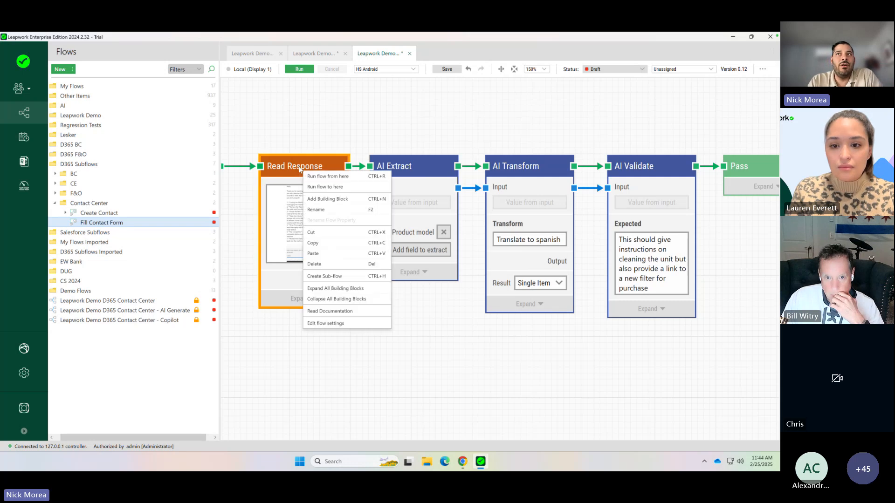
click(328, 177)
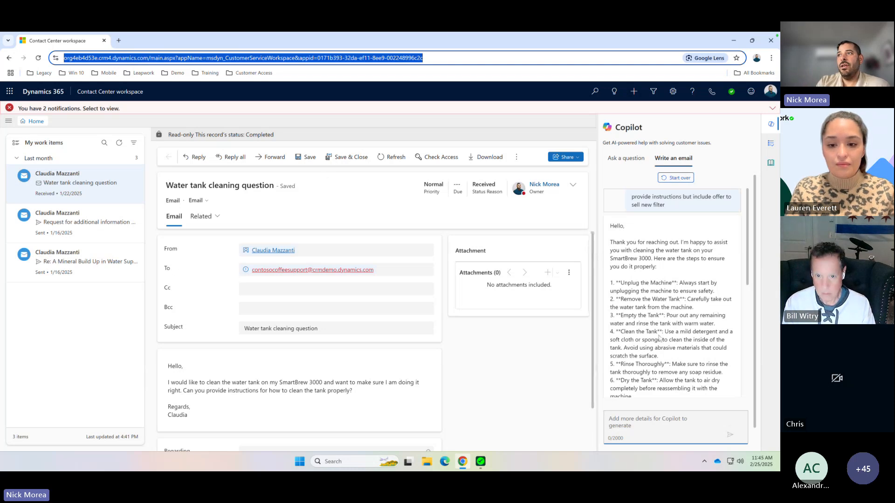
scroll(659, 339, down, 5)
scroll(659, 339, up, 4)
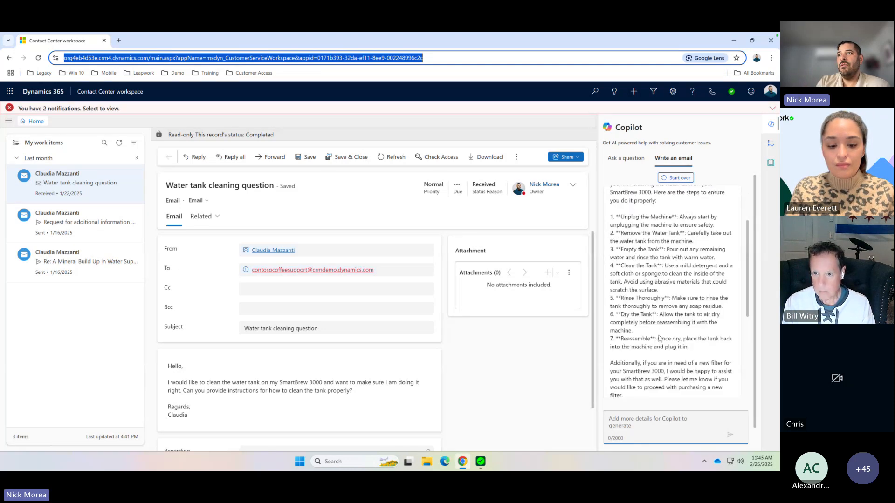
- Switch back to Leapwork and examine the run log entries for the AI Extract, AI Transform and AI Validate blocks
key(alt+Tab)
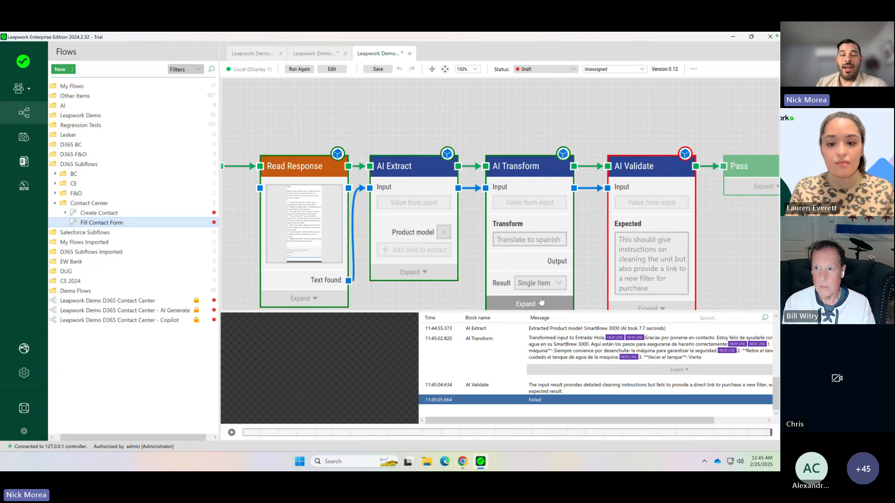
click(572, 329)
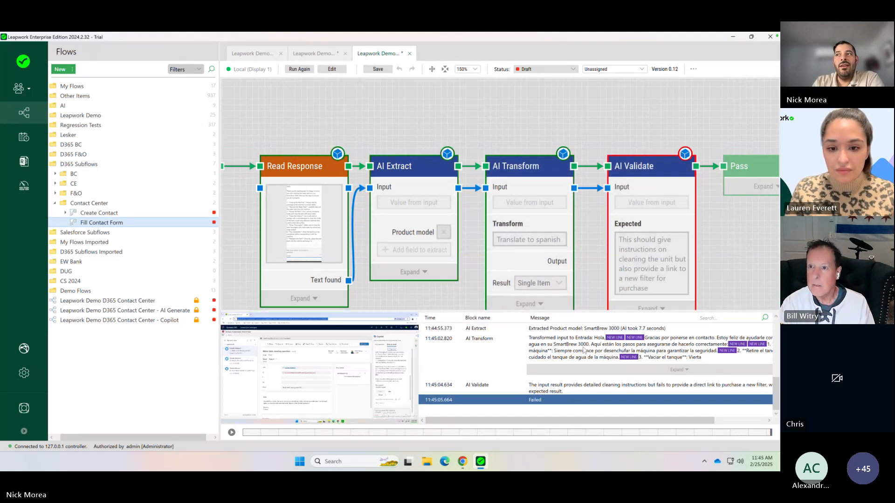
click(584, 350)
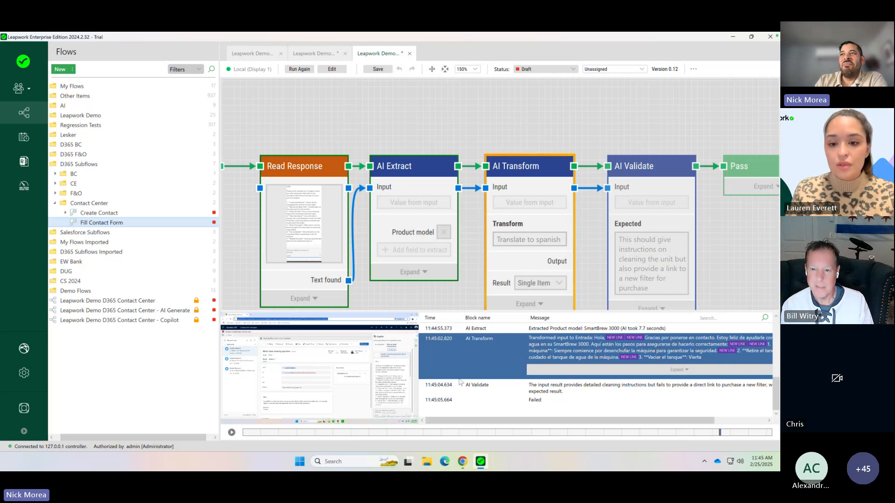
click(534, 391)
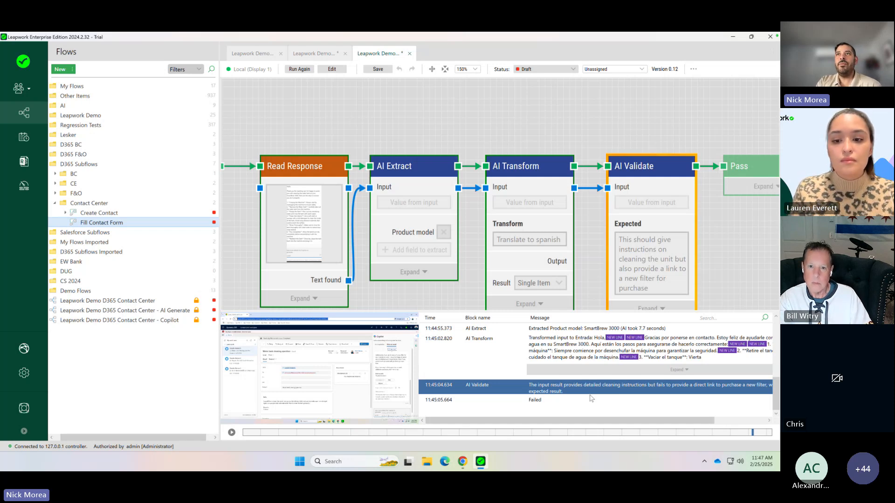
key(ctrl+Left)
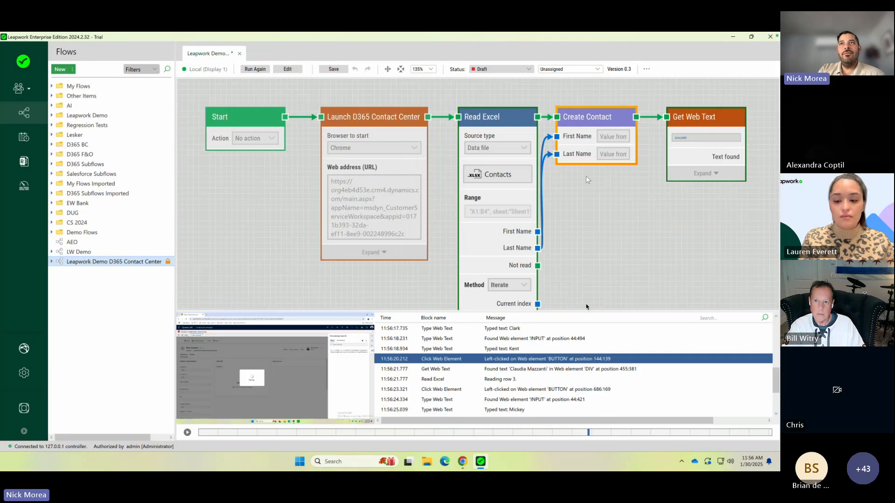
click(587, 307)
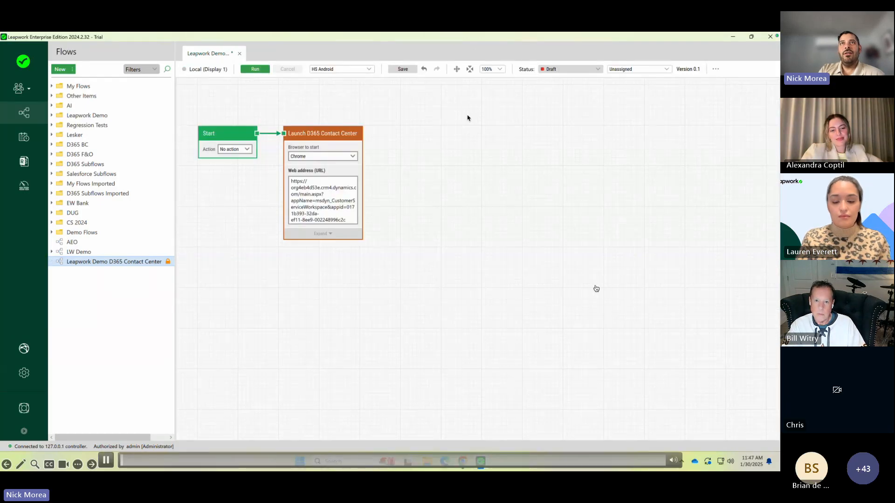
key(Right)
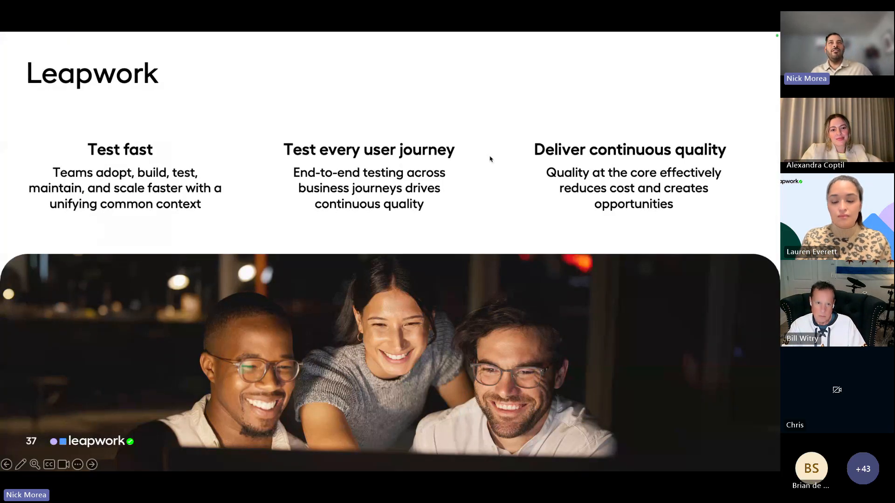